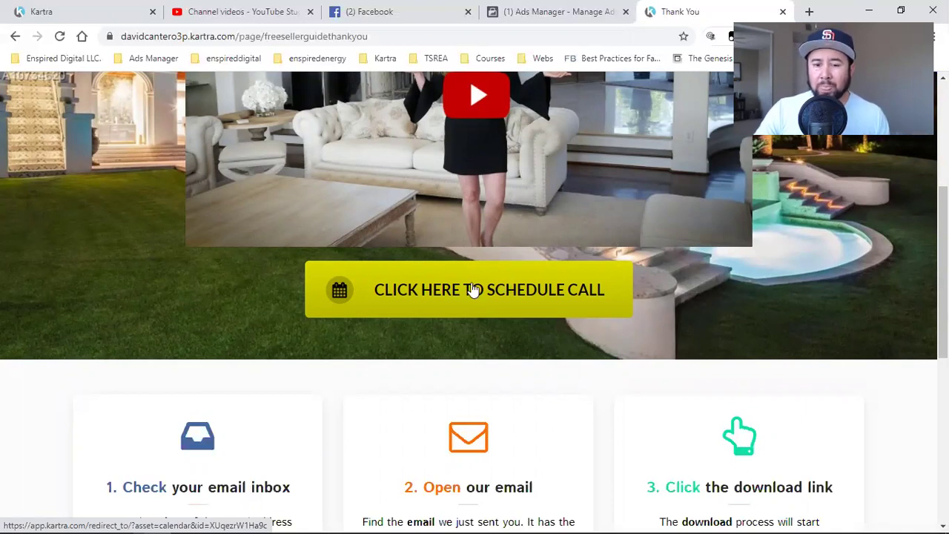
Open the call scheduling link from the thank-you page and compare that page with the Strategy Call calendar
{"action": "left_click", "coordinate": [472, 289]}
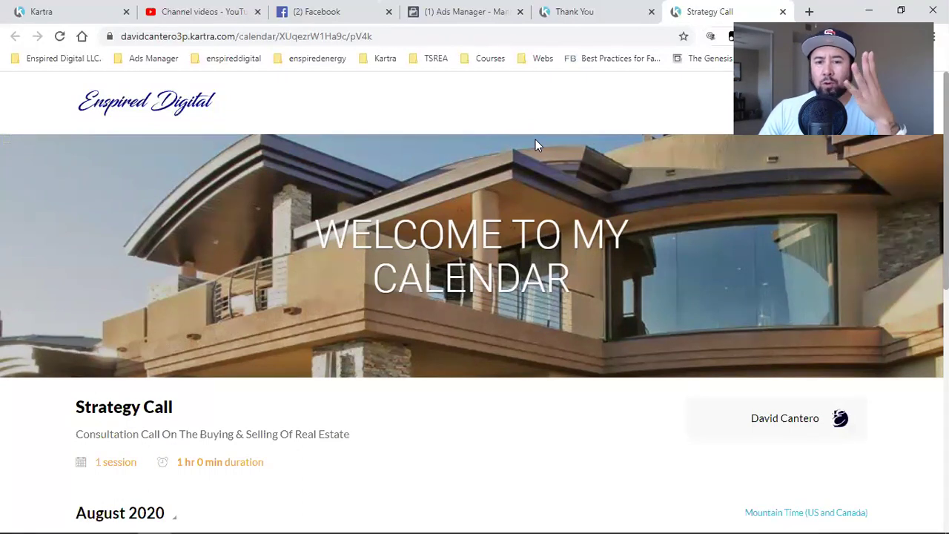
{"action": "left_click", "coordinate": [576, 11]}
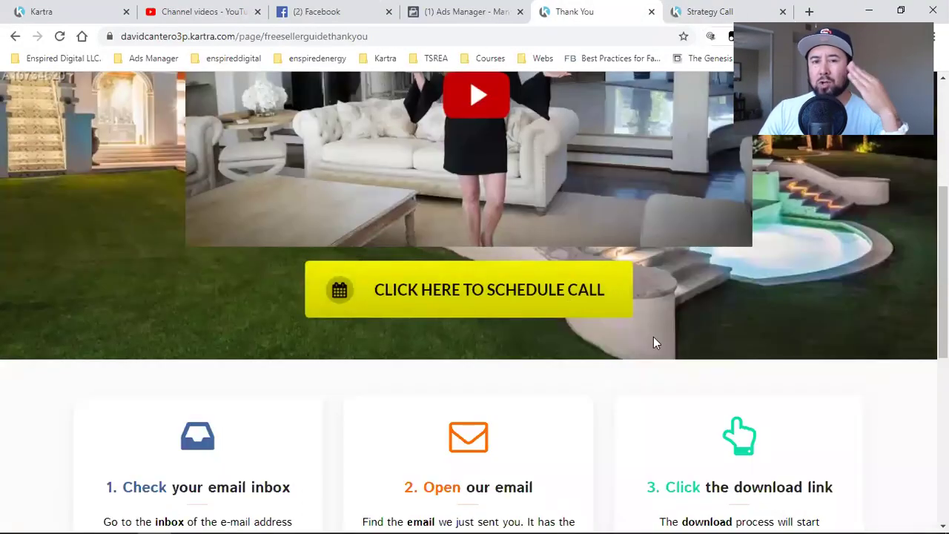
{"action": "left_click", "coordinate": [685, 13]}
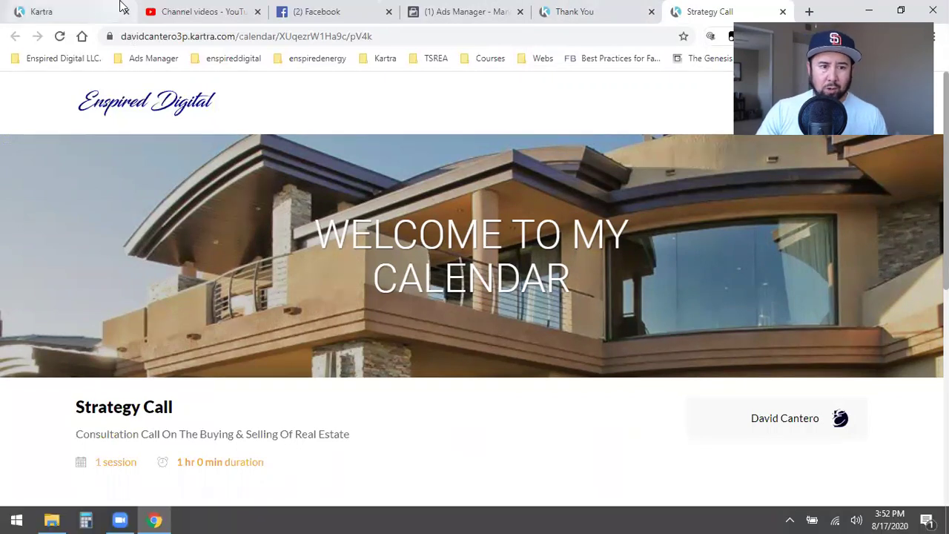
Switch to Kartra, open the communication lists and load more lists beyond Seller Leads Students
{"action": "left_click", "coordinate": [74, 11]}
{"action": "left_click", "coordinate": [89, 180]}
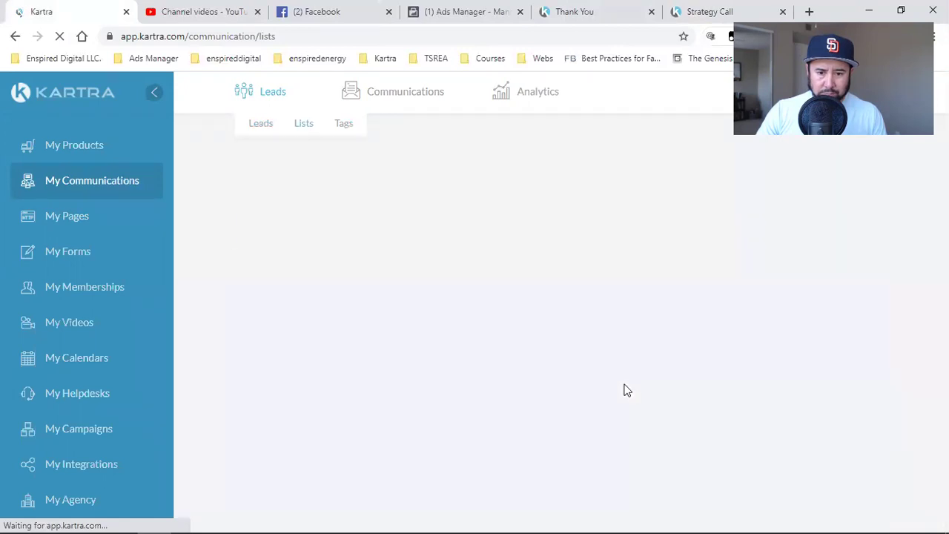
{"action": "scroll", "coordinate": [445, 361], "scroll_direction": "down", "scroll_amount": 3}
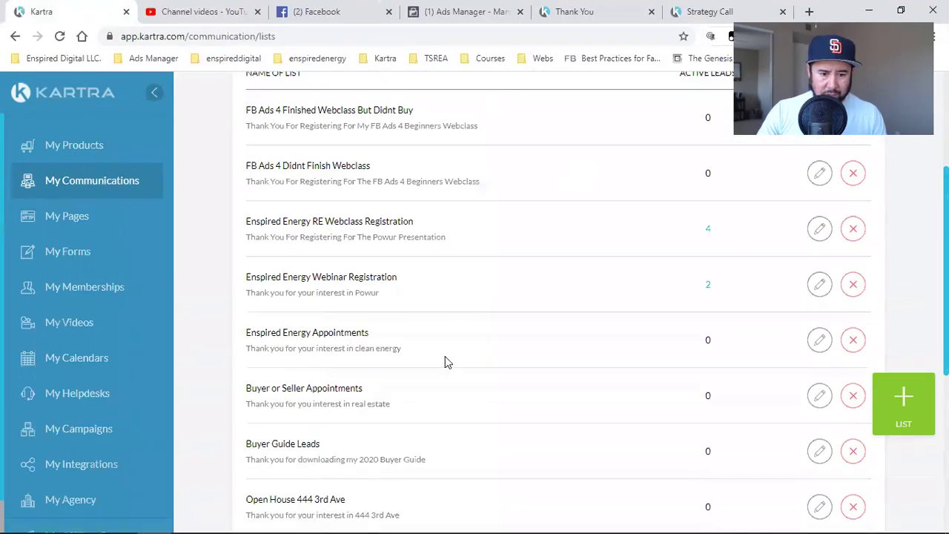
{"action": "scroll", "coordinate": [444, 361], "scroll_direction": "down", "scroll_amount": 2}
{"action": "scroll", "coordinate": [445, 361], "scroll_direction": "down", "scroll_amount": 2}
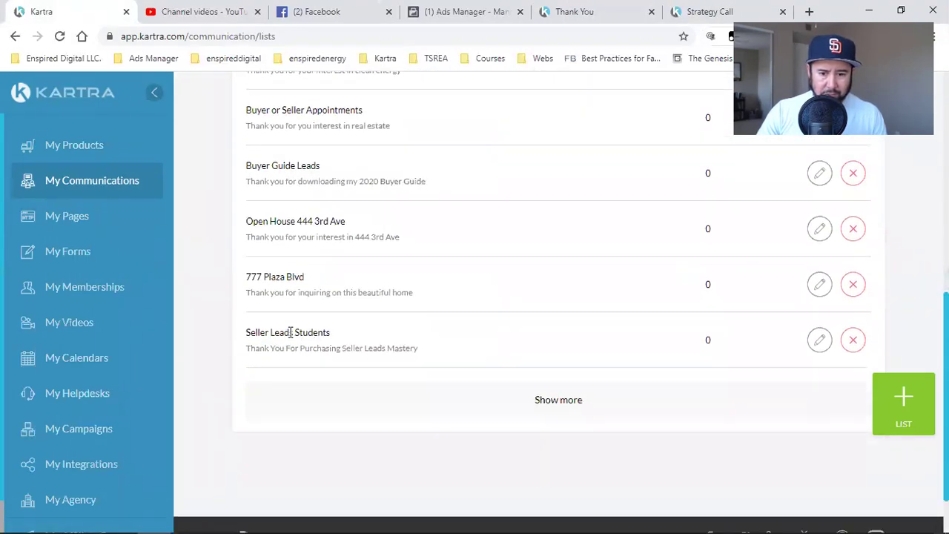
{"action": "triple_click", "coordinate": [290, 332]}
{"action": "left_click", "coordinate": [555, 407]}
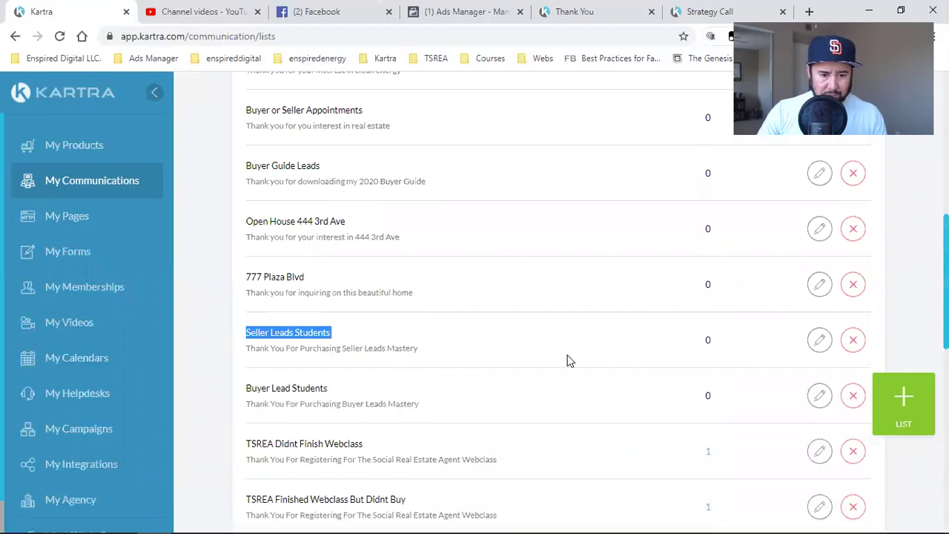
Find the Seller Guide Leads list and open its active leads
{"action": "scroll", "coordinate": [568, 361], "scroll_direction": "down", "scroll_amount": 5}
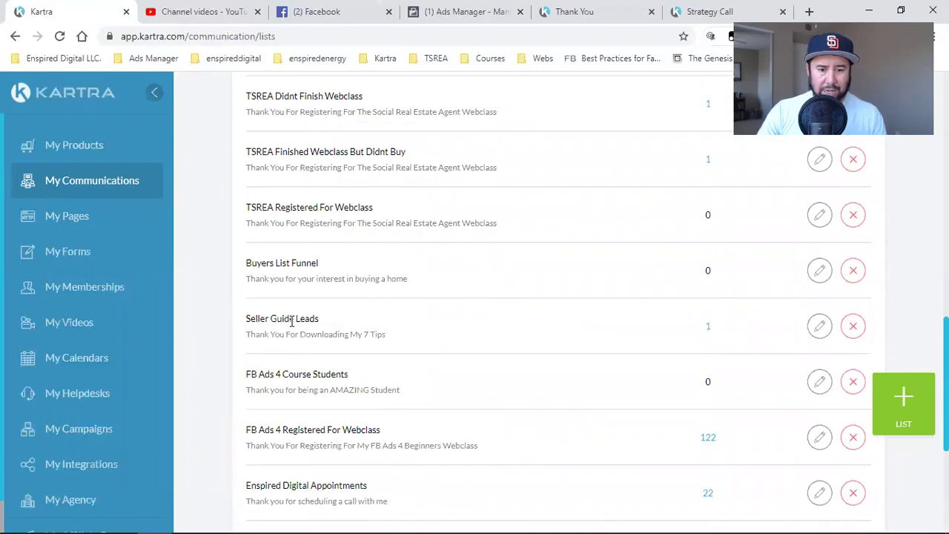
{"action": "triple_click", "coordinate": [291, 320]}
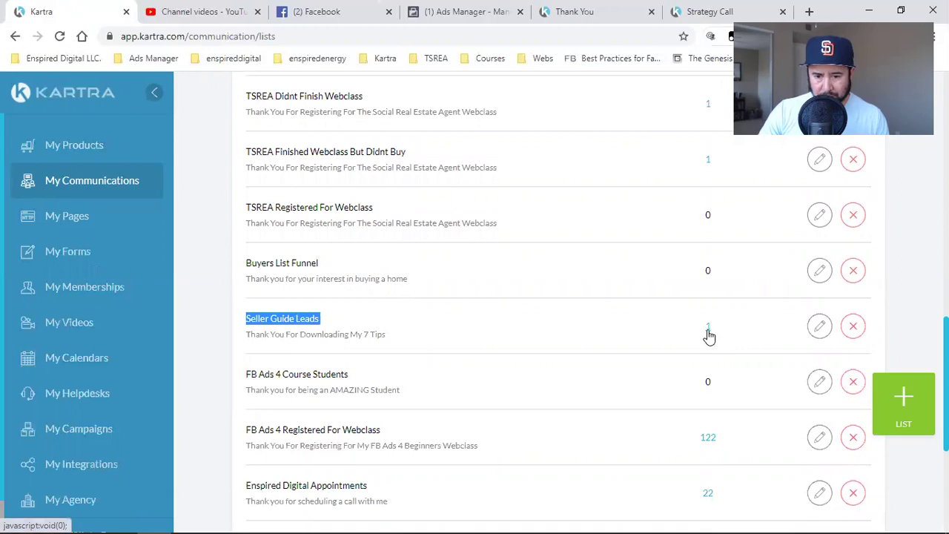
{"action": "triple_click", "coordinate": [288, 318]}
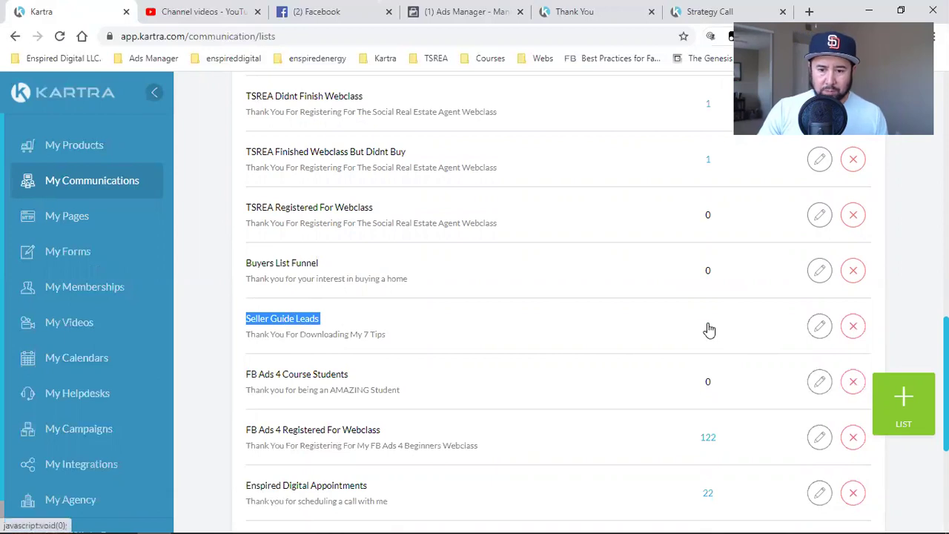
{"action": "left_click", "coordinate": [708, 328]}
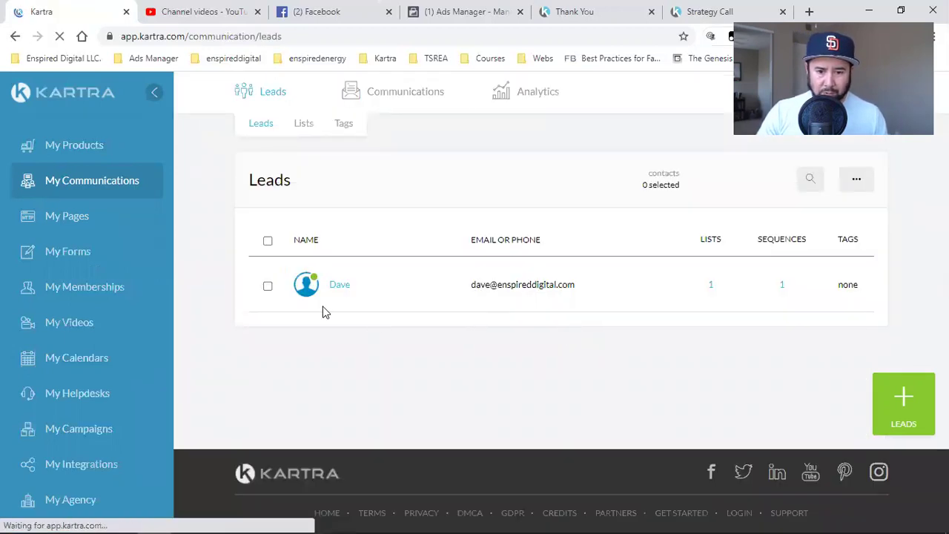
Delete the only lead in the Seller Guide Leads list, confirm the deletion and dismiss the notice
{"action": "left_click", "coordinate": [268, 287]}
{"action": "left_click", "coordinate": [708, 182]}
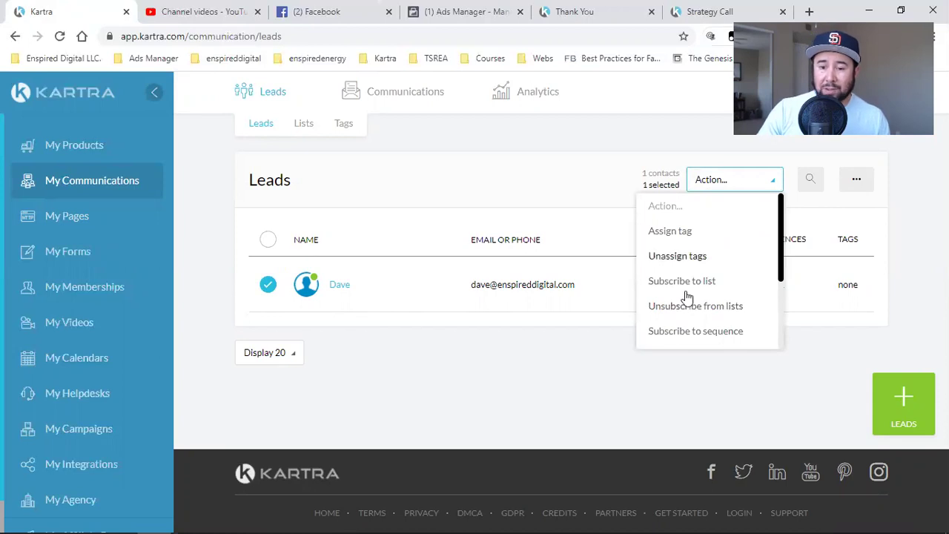
{"action": "scroll", "coordinate": [693, 285], "scroll_direction": "down", "scroll_amount": 1}
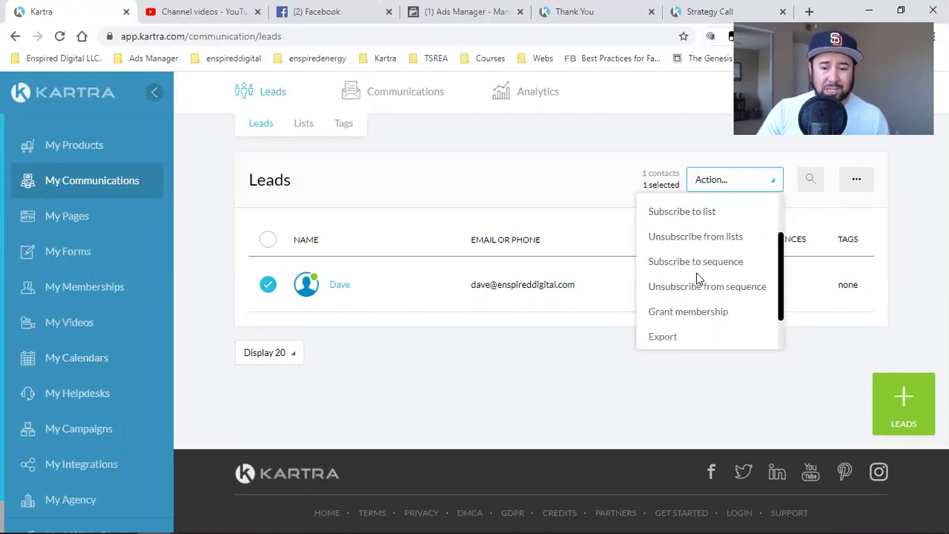
{"action": "scroll", "coordinate": [697, 278], "scroll_direction": "down", "scroll_amount": 1}
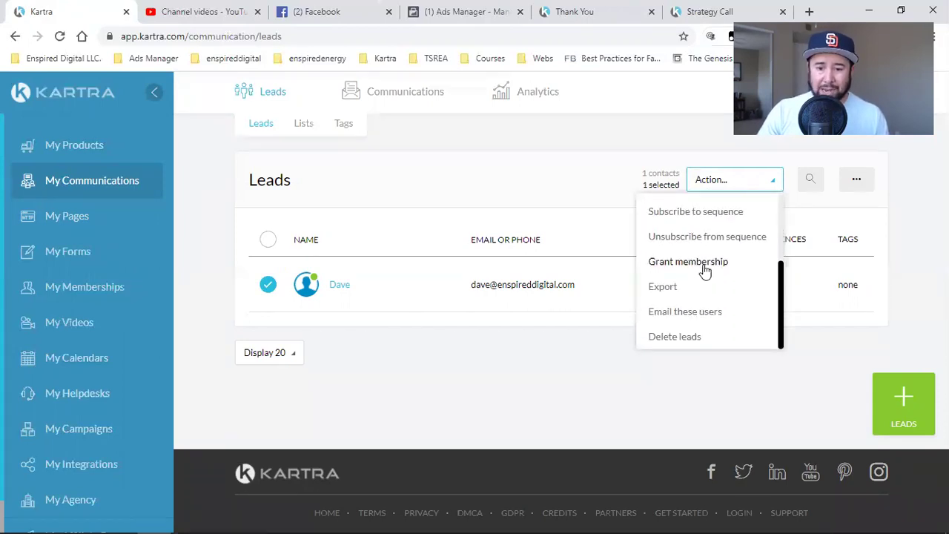
{"action": "left_click", "coordinate": [682, 338]}
{"action": "left_click", "coordinate": [681, 128]}
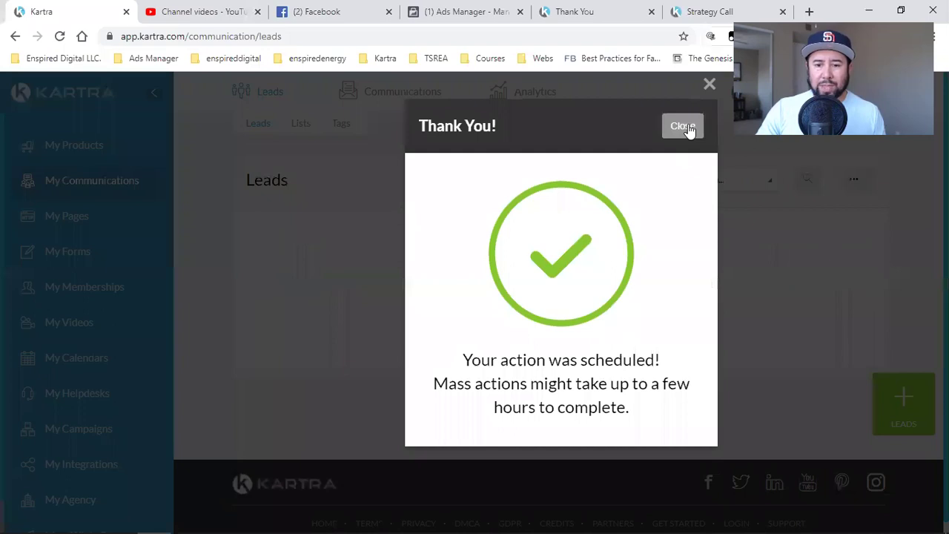
{"action": "left_click", "coordinate": [685, 128]}
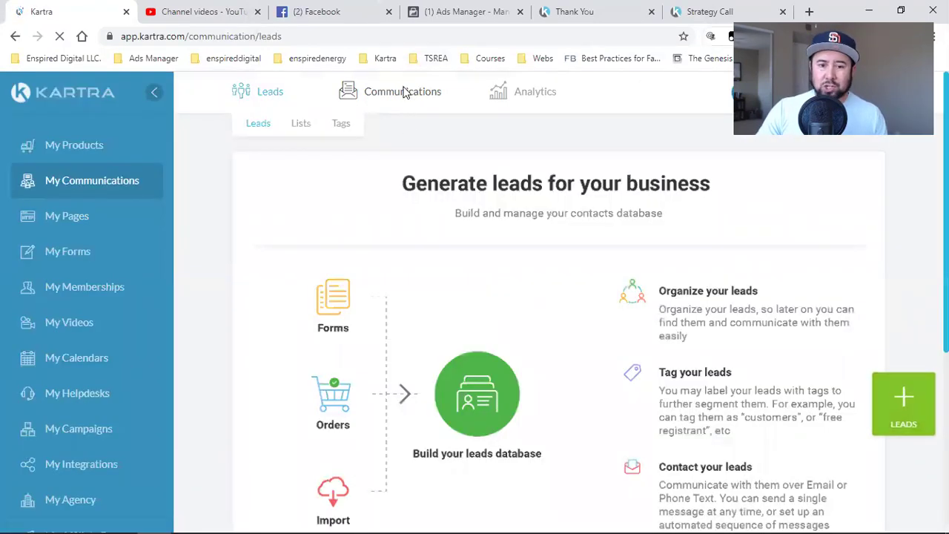
Open the communication sequences and locate the Seller Guide Leads sequence
{"action": "mouse_move", "coordinate": [403, 95]}
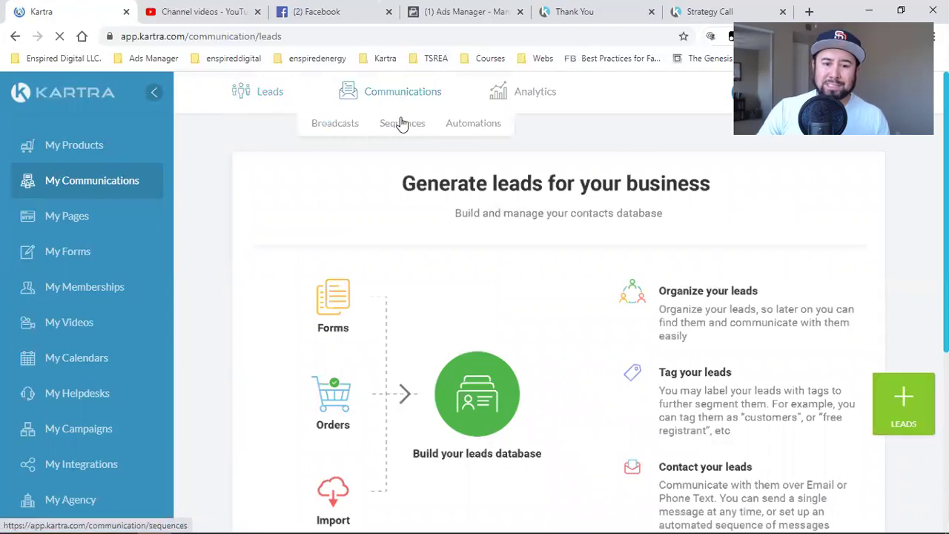
{"action": "left_click", "coordinate": [400, 123]}
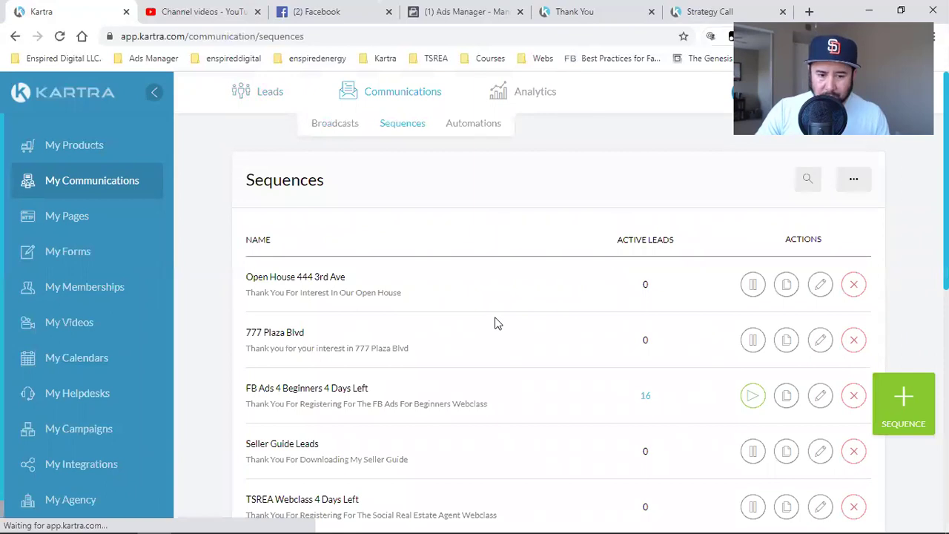
{"action": "scroll", "coordinate": [497, 323], "scroll_direction": "down", "scroll_amount": 2}
{"action": "double_click", "coordinate": [289, 318]}
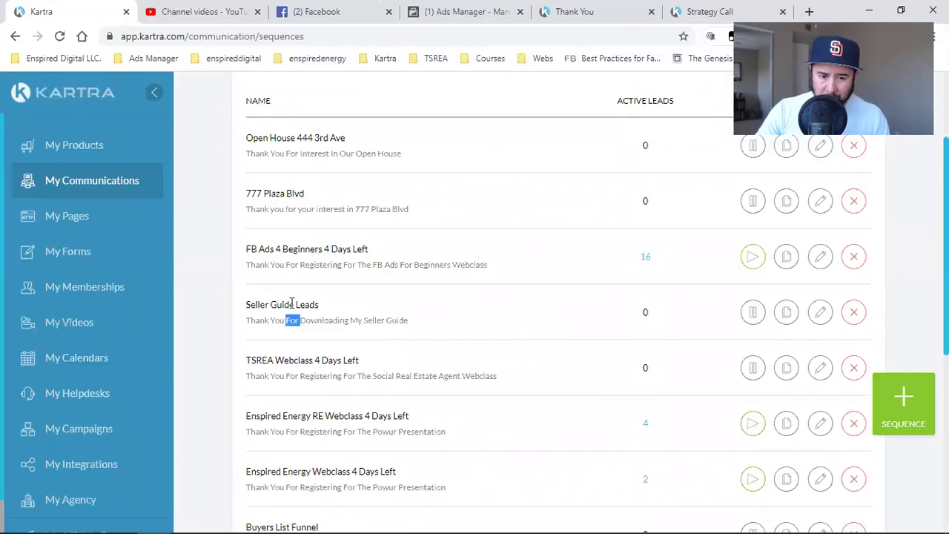
{"action": "triple_click", "coordinate": [292, 304]}
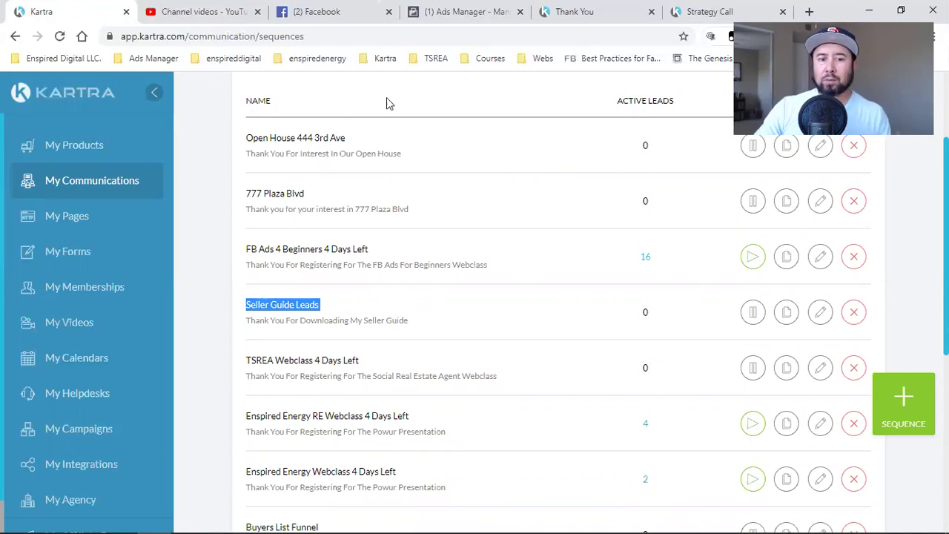
Switch to the Facebook news feed and view the sponsored free report post with its Learn More link
{"action": "left_click", "coordinate": [348, 11]}
{"action": "scroll", "coordinate": [489, 314], "scroll_direction": "up", "scroll_amount": 1}
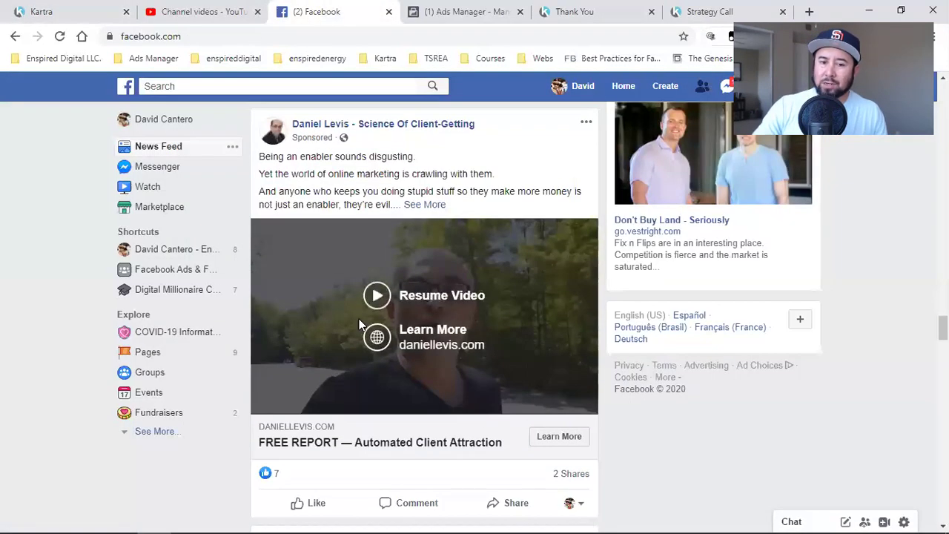
{"action": "scroll", "coordinate": [489, 311], "scroll_direction": "down", "scroll_amount": 1}
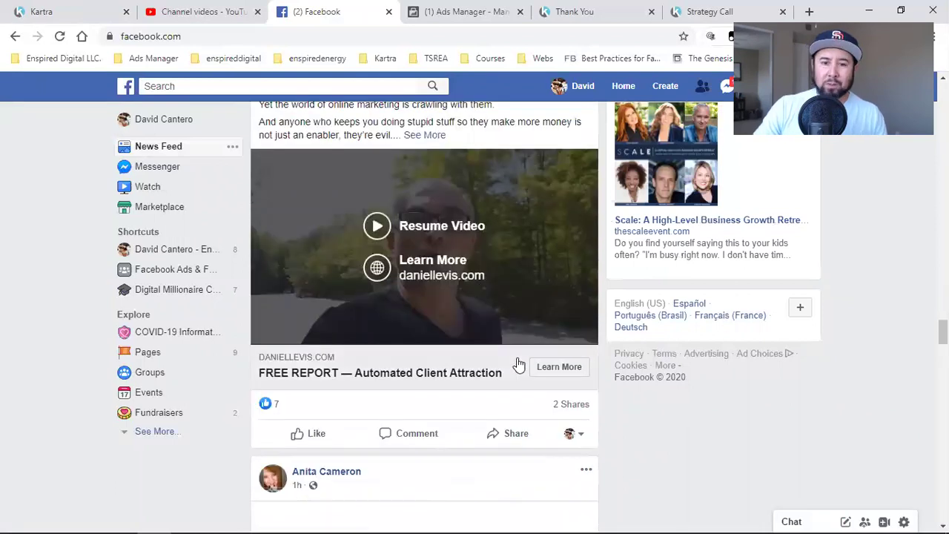
Load the bookmarked Your Free Seller Guide page in place of the thank-you page and bring up its seller's guide opt-in form
{"action": "left_click", "coordinate": [593, 11]}
{"action": "left_click", "coordinate": [428, 63]}
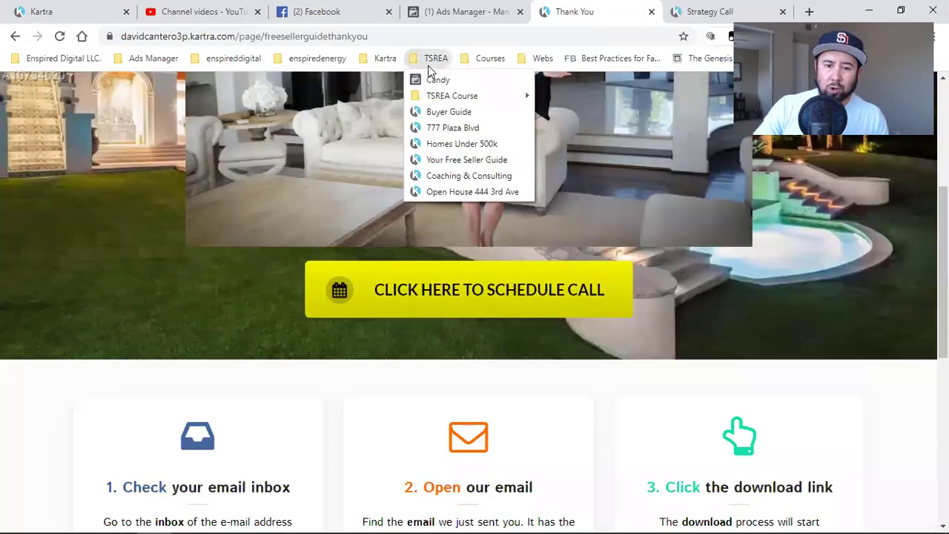
{"action": "left_click", "coordinate": [442, 160]}
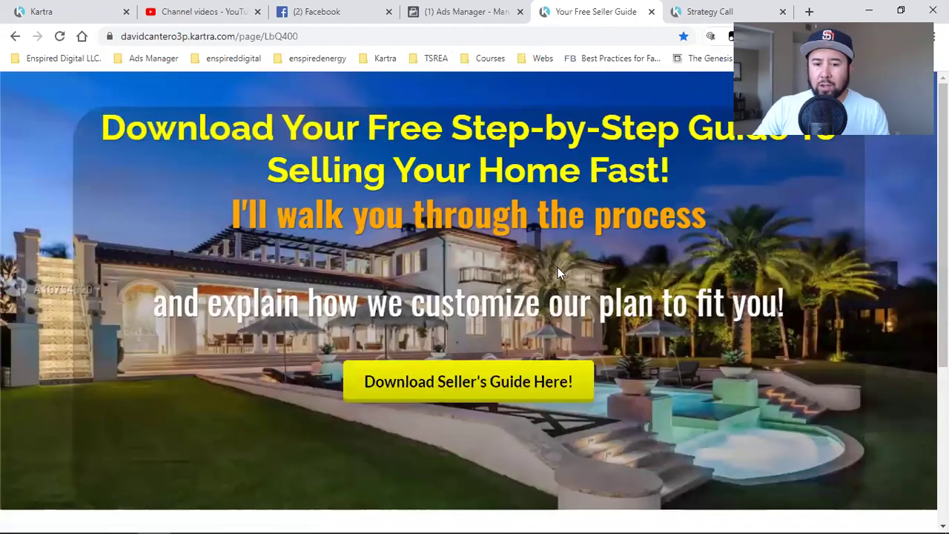
{"action": "left_click", "coordinate": [449, 382]}
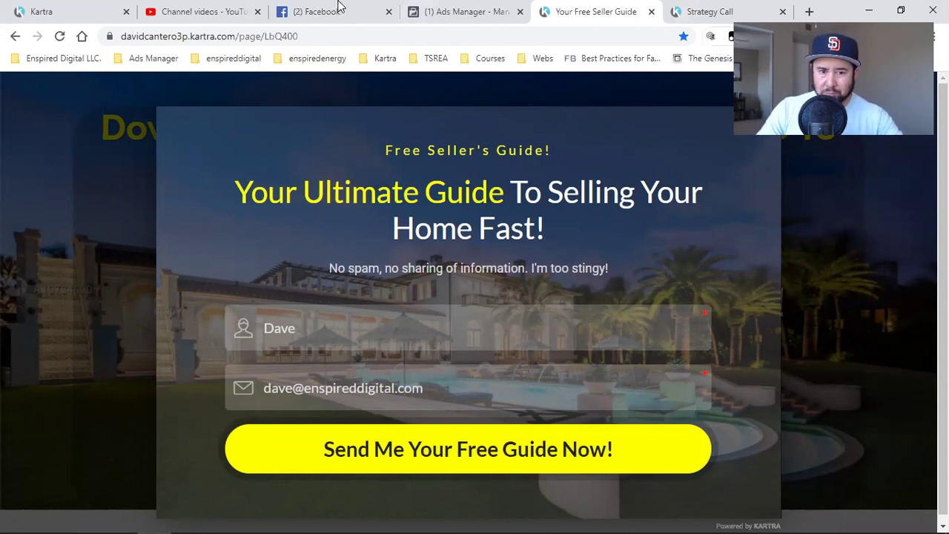
Return to the Kartra sequences and open the Seller Guide Leads sequence in the sequence editor, keeping its name and description
{"action": "left_click", "coordinate": [41, 11]}
{"action": "triple_click", "coordinate": [281, 306]}
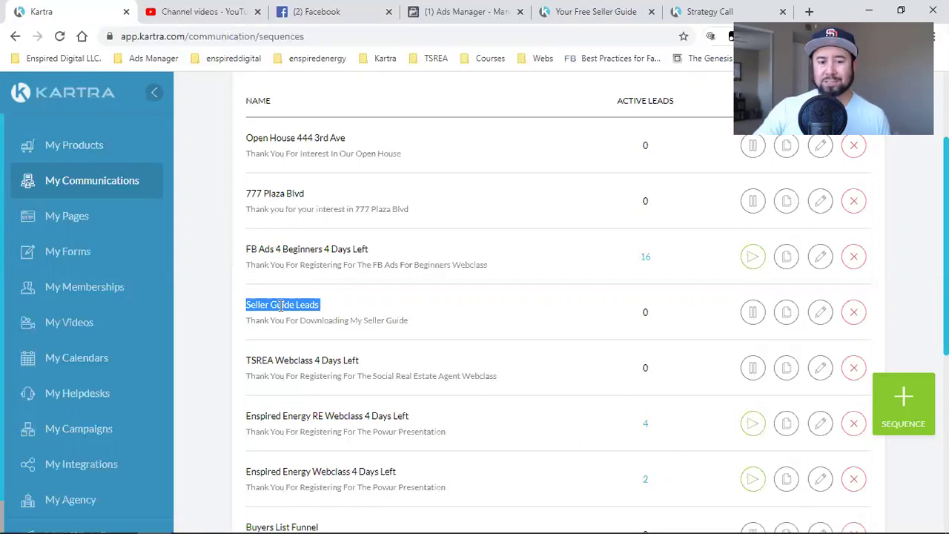
{"action": "scroll", "coordinate": [282, 304], "scroll_direction": "up", "scroll_amount": 2}
{"action": "scroll", "coordinate": [319, 236], "scroll_direction": "down", "scroll_amount": 2}
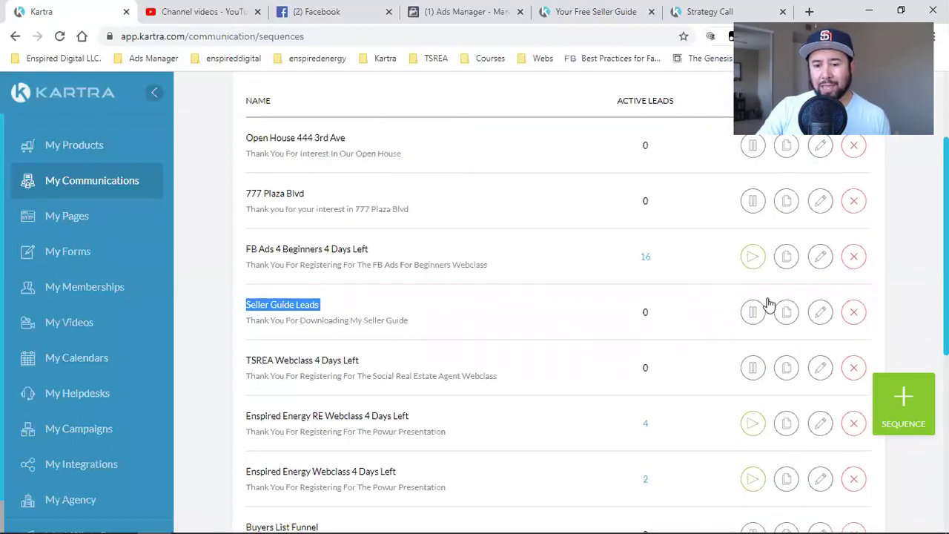
{"action": "left_click", "coordinate": [820, 312]}
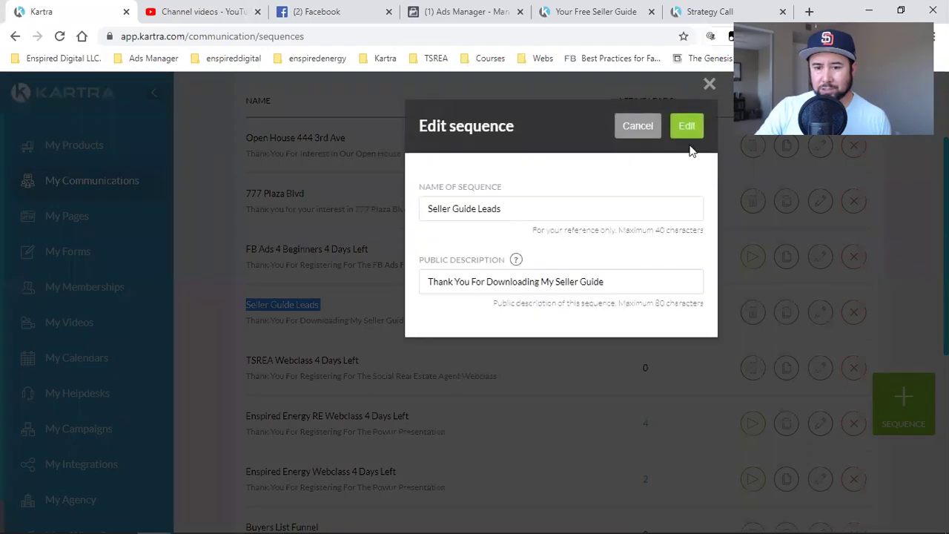
{"action": "left_click", "coordinate": [687, 128]}
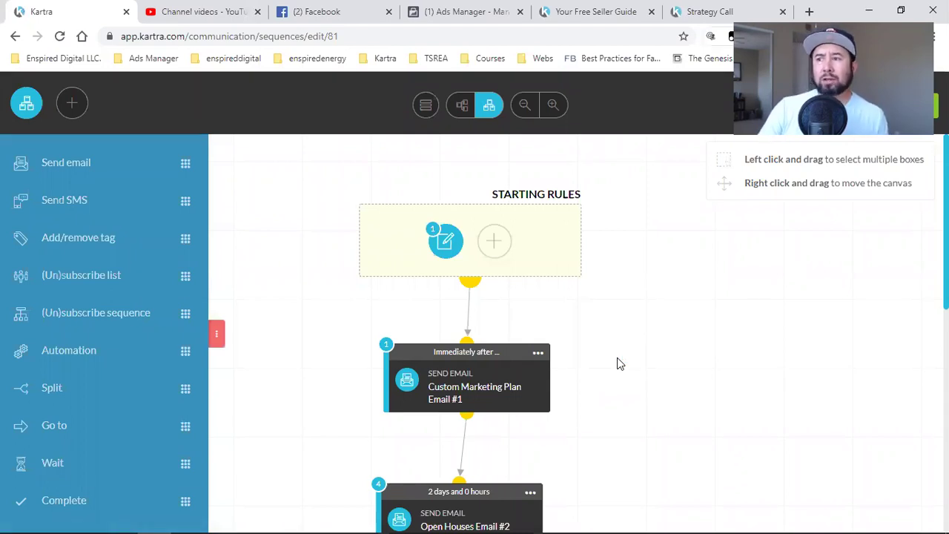
Review the whole email flow of the Seller Guide Leads sequence, from the starting rules through the five emails to the Complete step
{"action": "scroll", "coordinate": [620, 363], "scroll_direction": "down", "scroll_amount": 1}
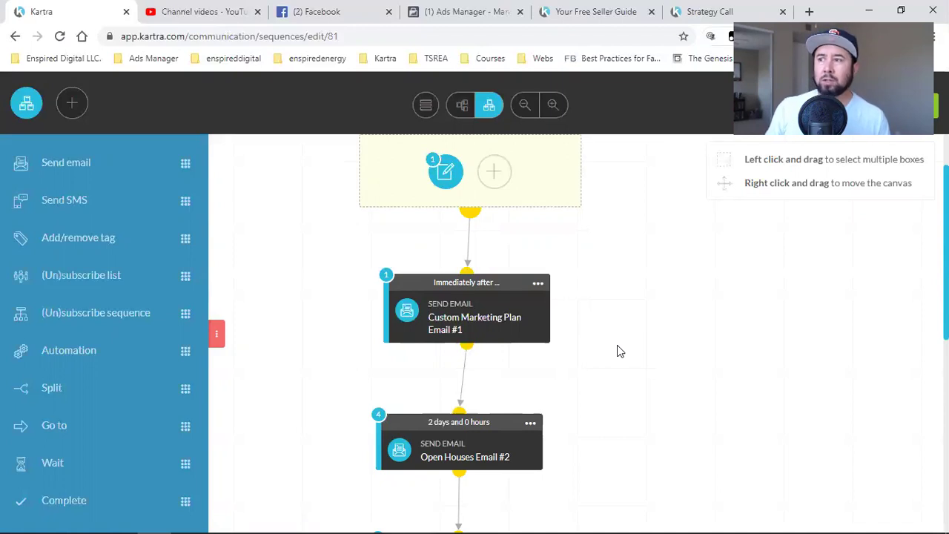
{"action": "scroll", "coordinate": [619, 350], "scroll_direction": "down", "scroll_amount": 2}
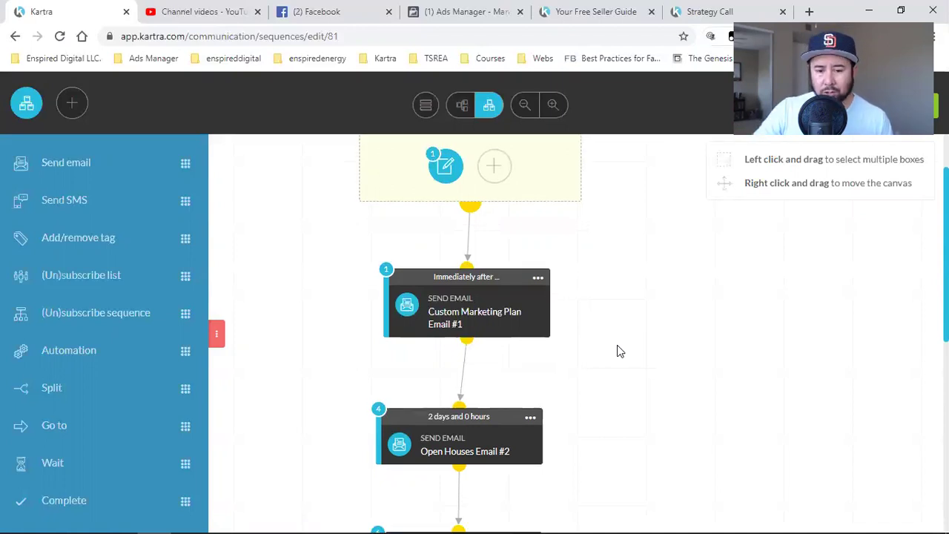
{"action": "scroll", "coordinate": [435, 303], "scroll_direction": "down", "scroll_amount": 2}
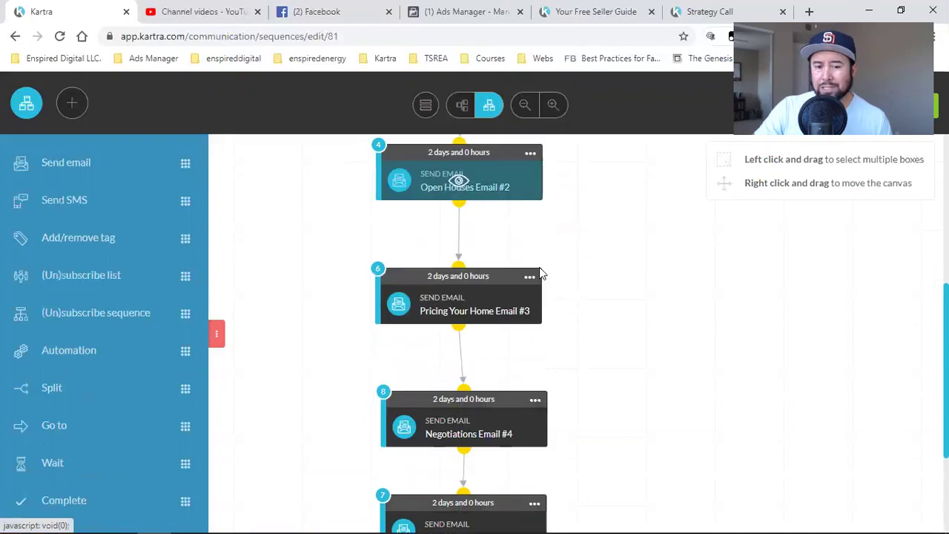
{"action": "scroll", "coordinate": [457, 290], "scroll_direction": "down", "scroll_amount": 2}
{"action": "scroll", "coordinate": [455, 282], "scroll_direction": "down", "scroll_amount": 1}
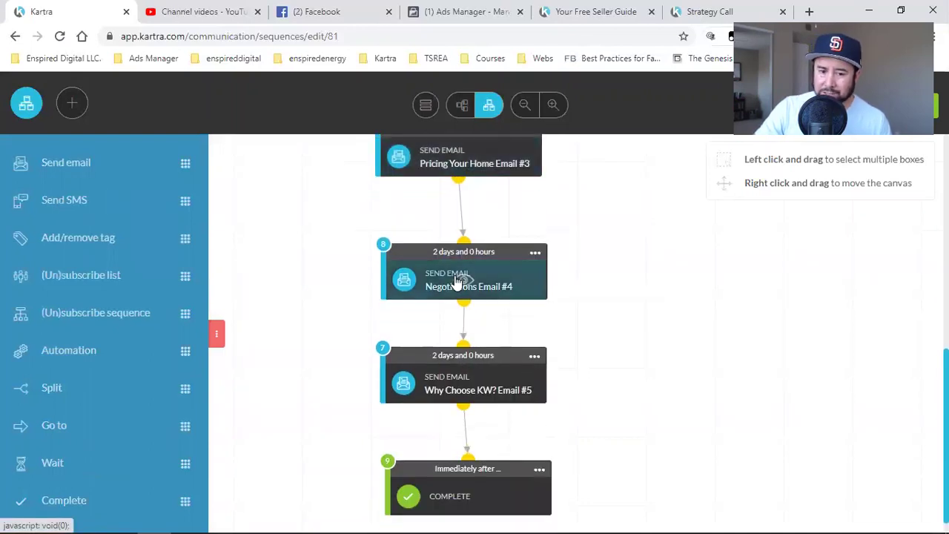
{"action": "scroll", "coordinate": [519, 261], "scroll_direction": "up", "scroll_amount": 6}
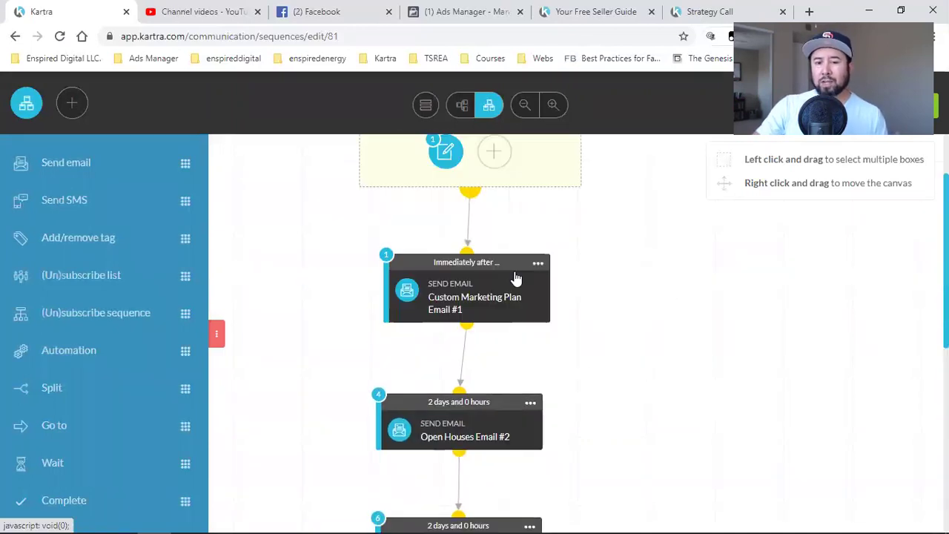
{"action": "scroll", "coordinate": [472, 371], "scroll_direction": "down", "scroll_amount": 4}
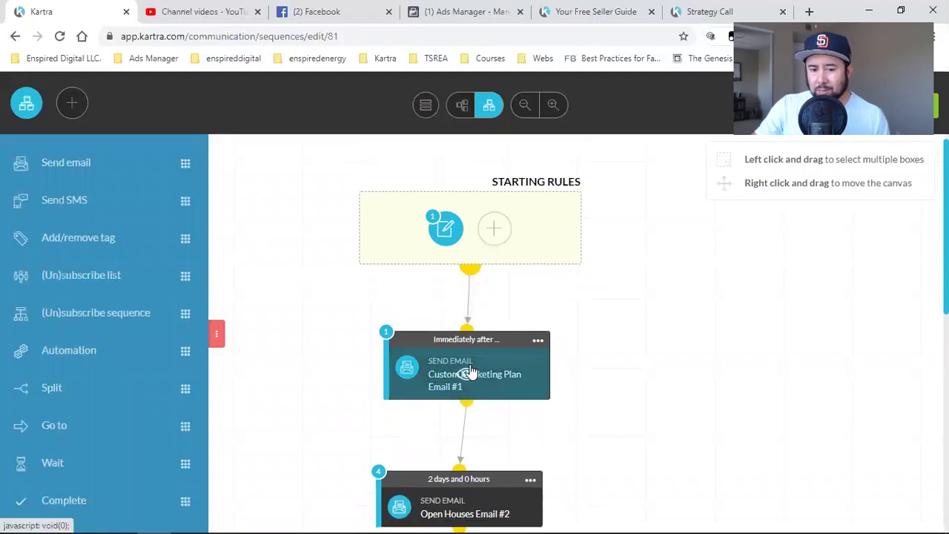
Bring up the action options of Custom Marketing Plan Email #1 beneath the starting rules
{"action": "scroll", "coordinate": [556, 260], "scroll_direction": "up", "scroll_amount": 2}
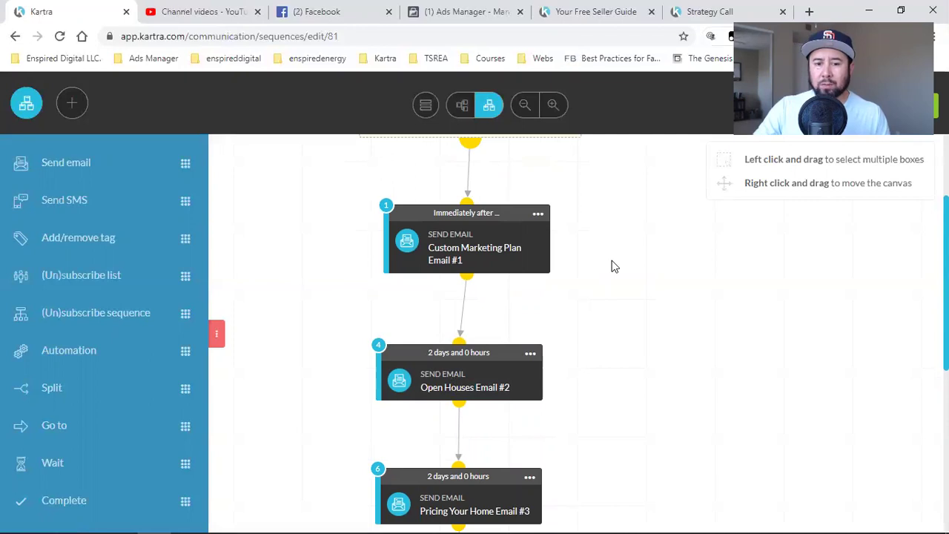
{"action": "mouse_move", "coordinate": [477, 240]}
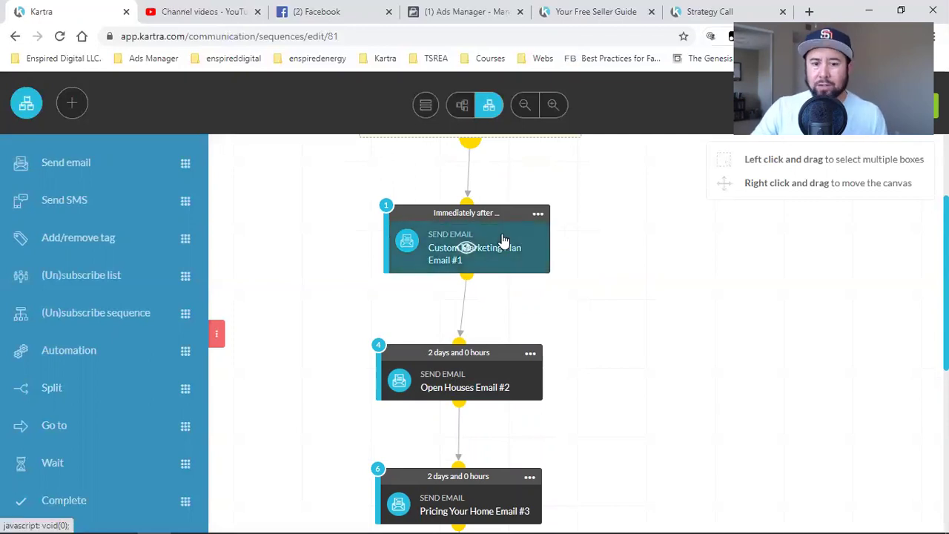
{"action": "left_click", "coordinate": [538, 213]}
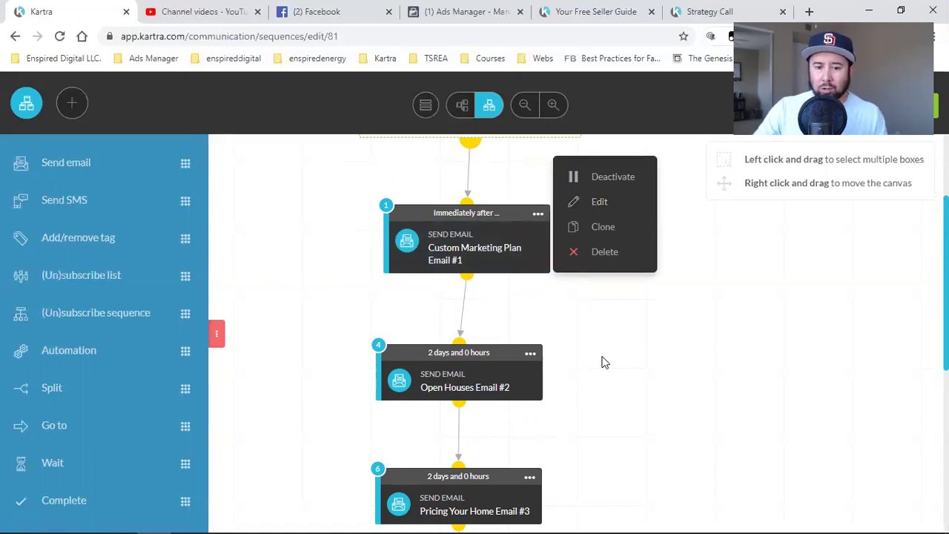
{"action": "scroll", "coordinate": [603, 358], "scroll_direction": "up", "scroll_amount": 2}
{"action": "scroll", "coordinate": [629, 248], "scroll_direction": "down", "scroll_amount": 1}
{"action": "scroll", "coordinate": [737, 366], "scroll_direction": "up", "scroll_amount": 1}
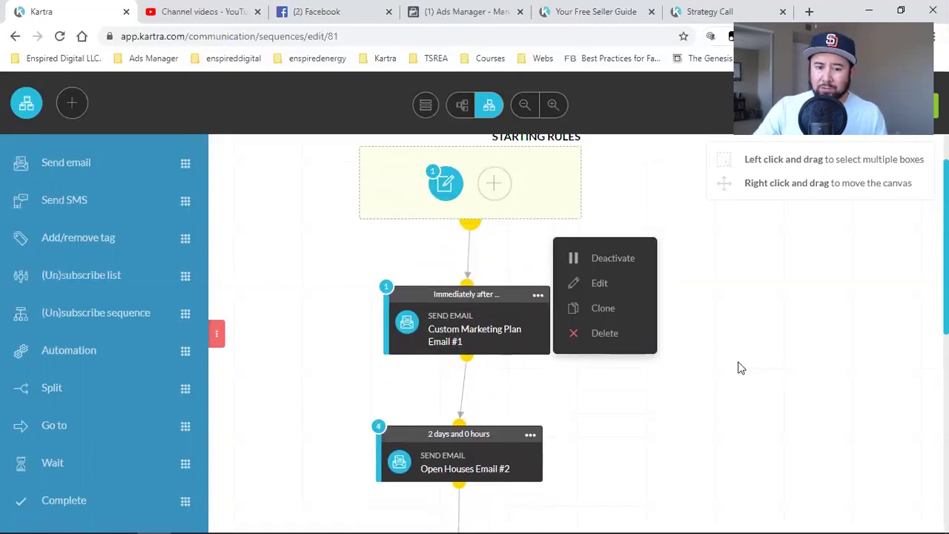
Follow the flow to the Complete step, view the action options of Why Choose KW? Email #5, and dismiss them without choosing one
{"action": "scroll", "coordinate": [500, 273], "scroll_direction": "down", "scroll_amount": 2}
{"action": "scroll", "coordinate": [510, 265], "scroll_direction": "down", "scroll_amount": 2}
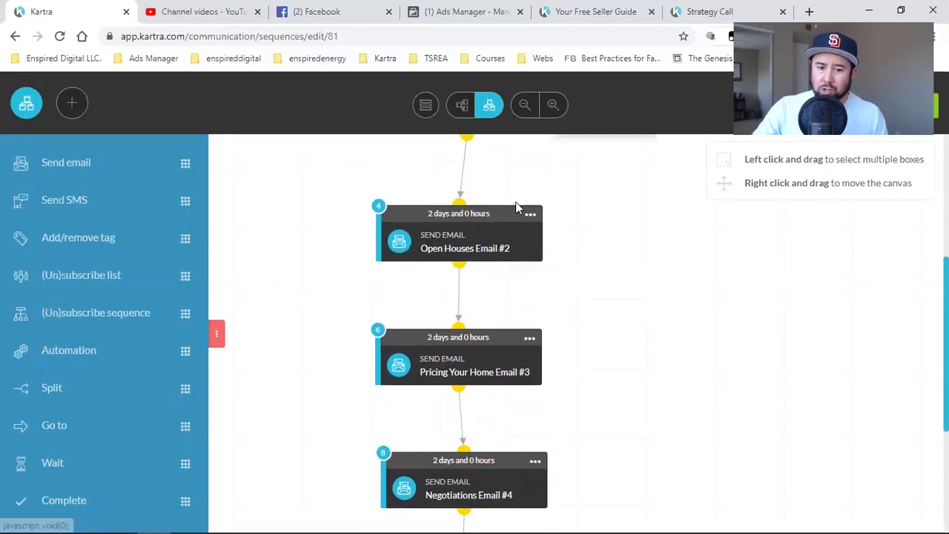
{"action": "scroll", "coordinate": [515, 205], "scroll_direction": "down", "scroll_amount": 2}
{"action": "scroll", "coordinate": [468, 311], "scroll_direction": "down", "scroll_amount": 2}
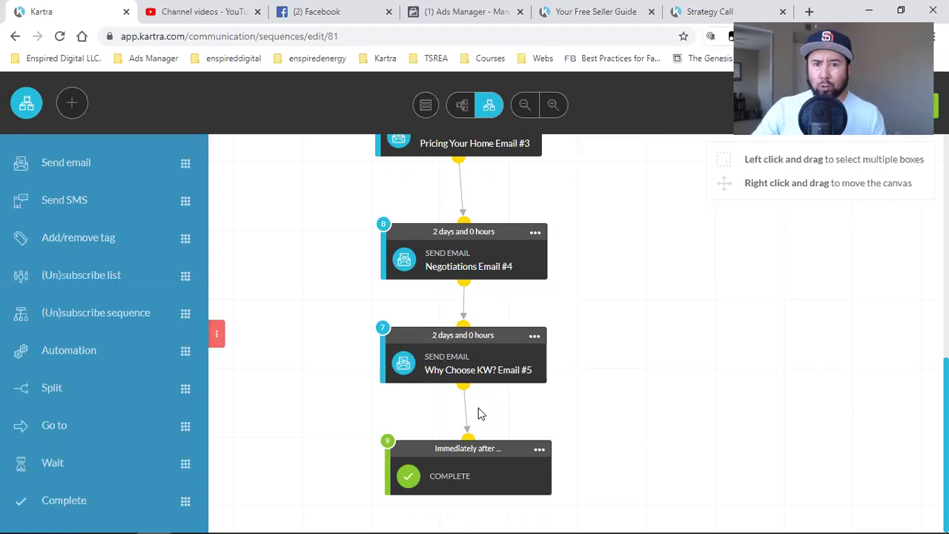
{"action": "left_click", "coordinate": [534, 336]}
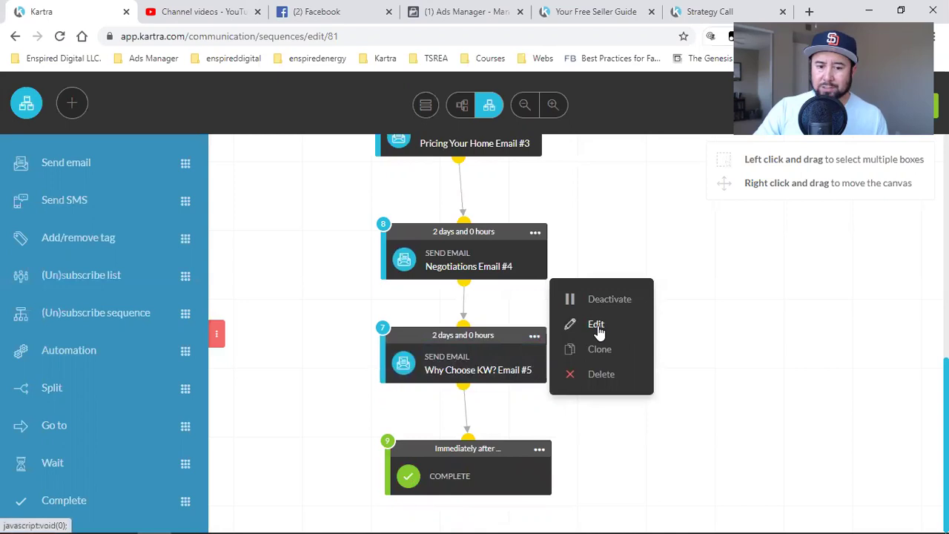
{"action": "scroll", "coordinate": [711, 407], "scroll_direction": "up", "scroll_amount": 5}
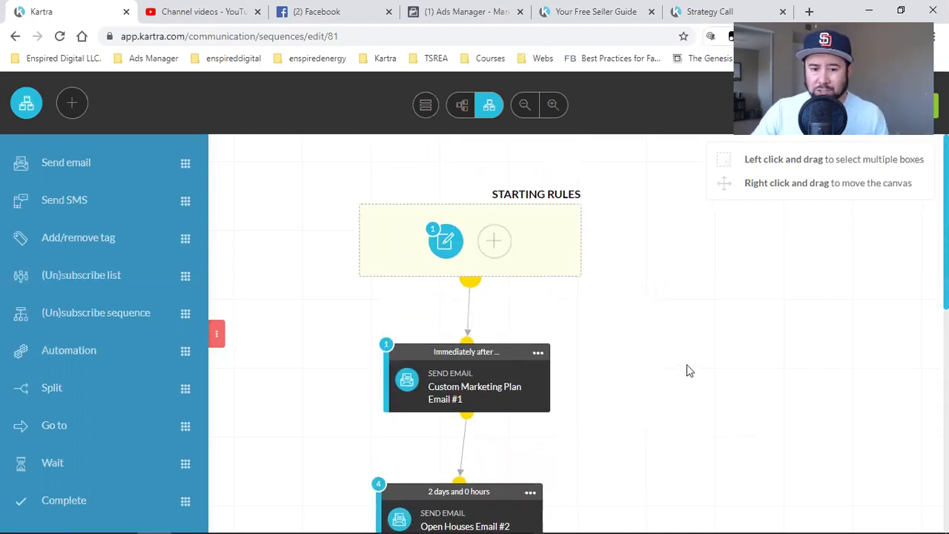
{"action": "scroll", "coordinate": [693, 319], "scroll_direction": "down", "scroll_amount": 3}
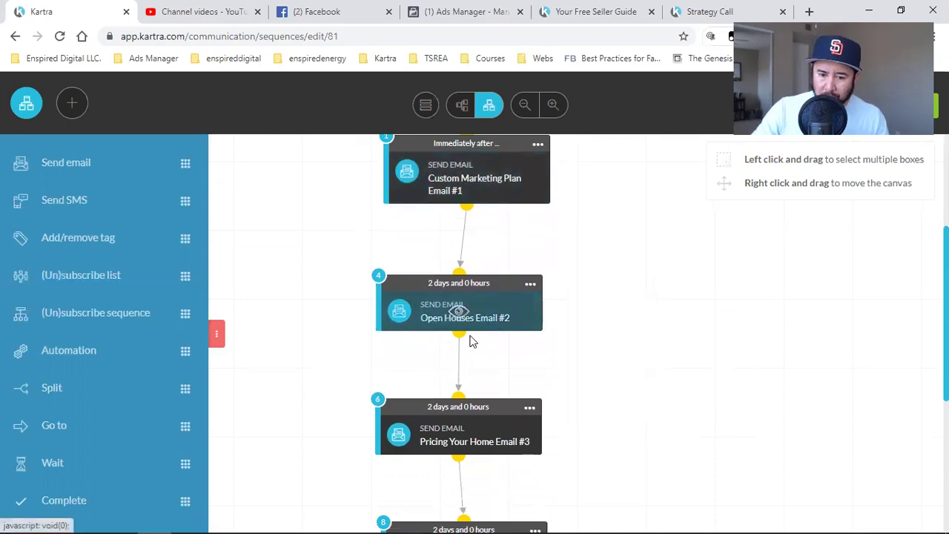
{"action": "scroll", "coordinate": [470, 337], "scroll_direction": "down", "scroll_amount": 3}
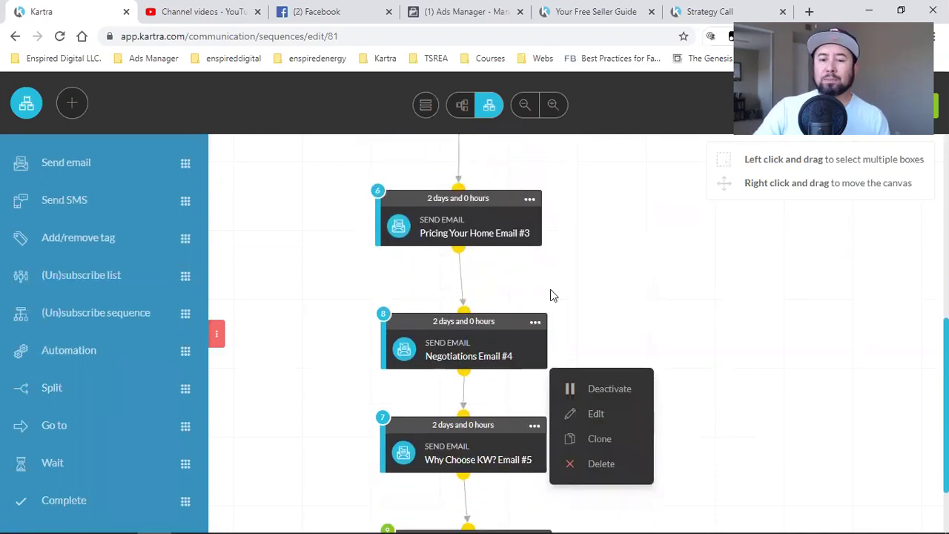
{"action": "left_click", "coordinate": [632, 281]}
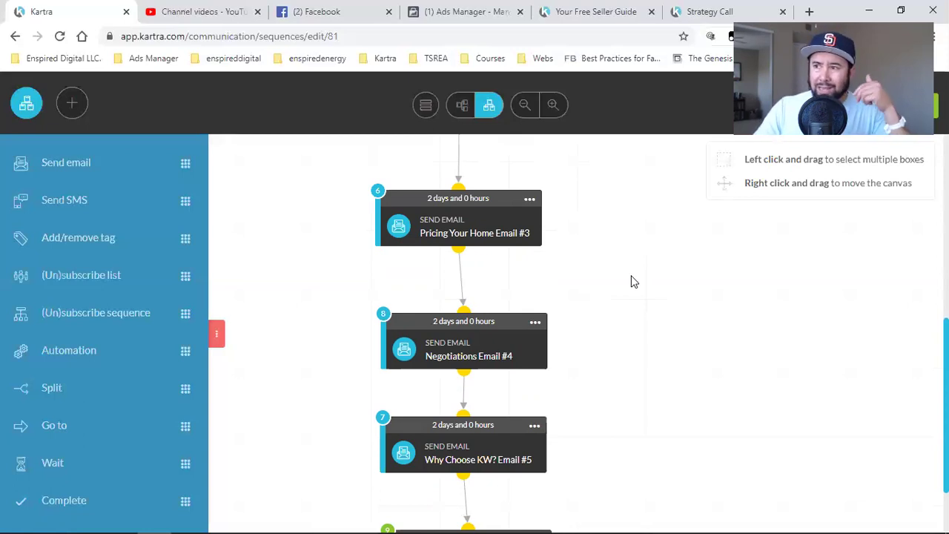
Examine the starting rule's options and trace the emails from Custom Marketing Plan Email #1 to the Complete step
{"action": "scroll", "coordinate": [631, 278], "scroll_direction": "up", "scroll_amount": 5}
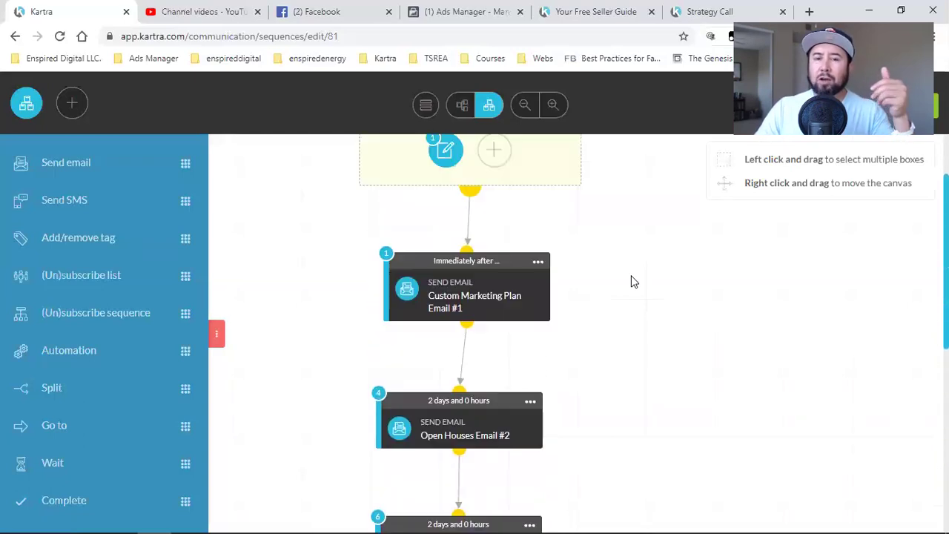
{"action": "scroll", "coordinate": [631, 279], "scroll_direction": "up", "scroll_amount": 2}
{"action": "left_click", "coordinate": [453, 238]}
{"action": "scroll", "coordinate": [458, 236], "scroll_direction": "down", "scroll_amount": 2}
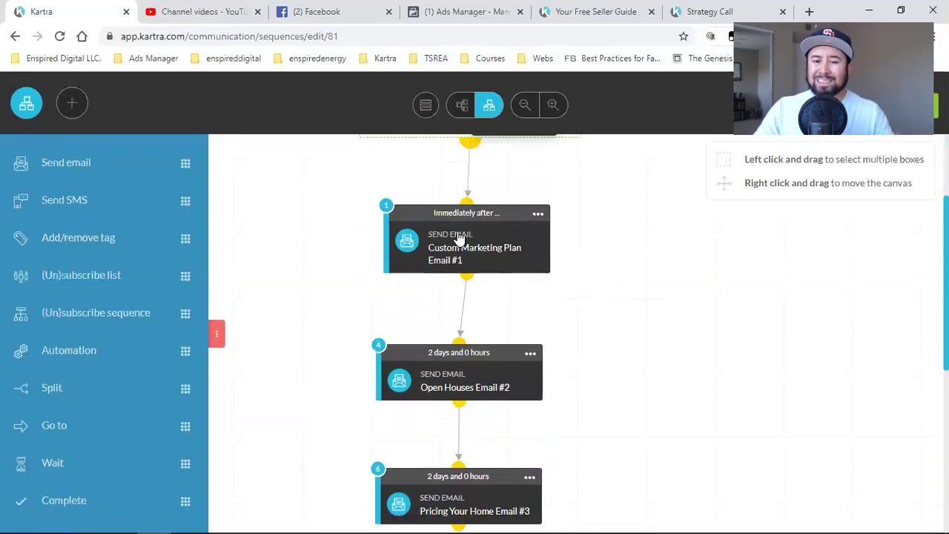
{"action": "scroll", "coordinate": [546, 220], "scroll_direction": "down", "scroll_amount": 2}
{"action": "left_click", "coordinate": [531, 215]}
{"action": "scroll", "coordinate": [512, 225], "scroll_direction": "down", "scroll_amount": 1}
{"action": "scroll", "coordinate": [507, 227], "scroll_direction": "down", "scroll_amount": 2}
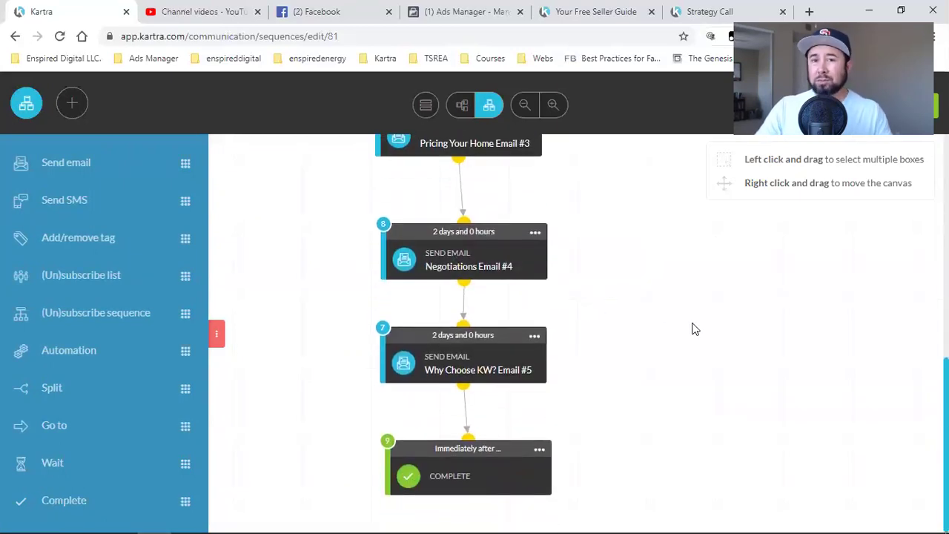
Go back over the middle emails of the sequence and view the action options of Pricing Your Home Email #3
{"action": "scroll", "coordinate": [692, 329], "scroll_direction": "up", "scroll_amount": 2}
{"action": "scroll", "coordinate": [515, 208], "scroll_direction": "up", "scroll_amount": 3}
{"action": "scroll", "coordinate": [515, 207], "scroll_direction": "down", "scroll_amount": 2}
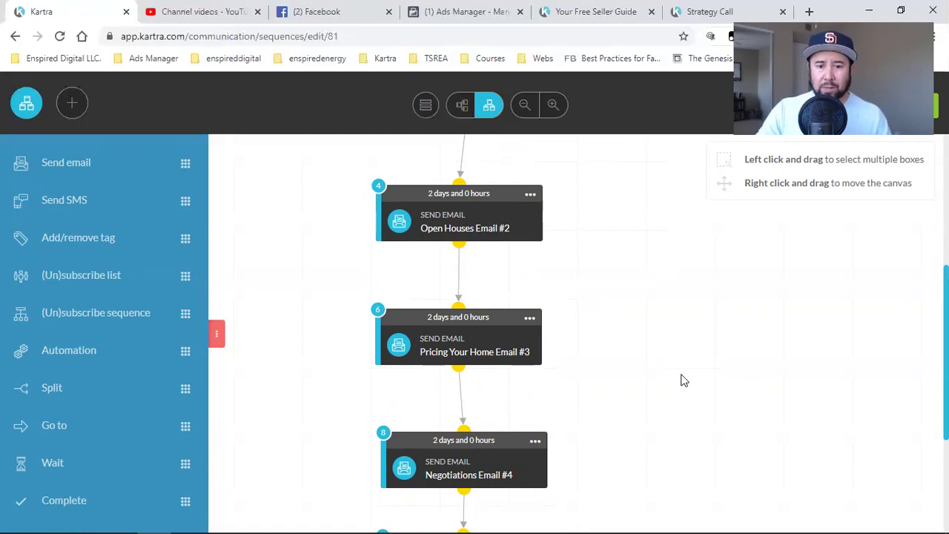
{"action": "scroll", "coordinate": [683, 381], "scroll_direction": "up", "scroll_amount": 4}
{"action": "scroll", "coordinate": [707, 375], "scroll_direction": "down", "scroll_amount": 2}
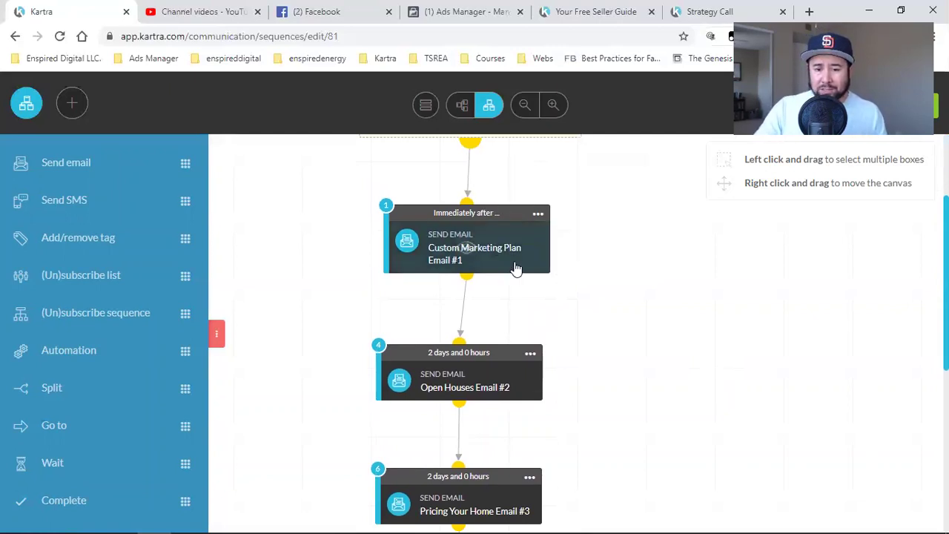
{"action": "left_click", "coordinate": [530, 352]}
{"action": "scroll", "coordinate": [508, 273], "scroll_direction": "down", "scroll_amount": 2}
{"action": "scroll", "coordinate": [509, 273], "scroll_direction": "down", "scroll_amount": 1}
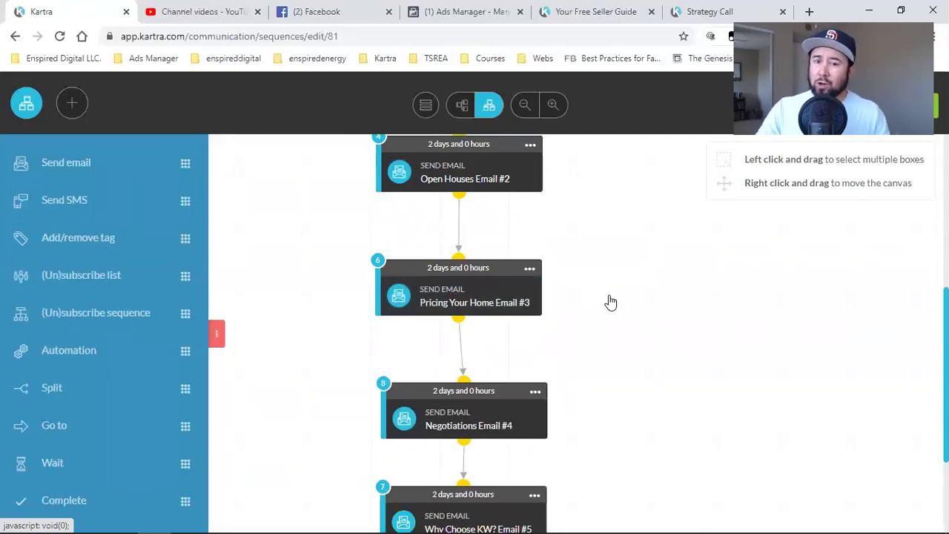
{"action": "mouse_move", "coordinate": [610, 302]}
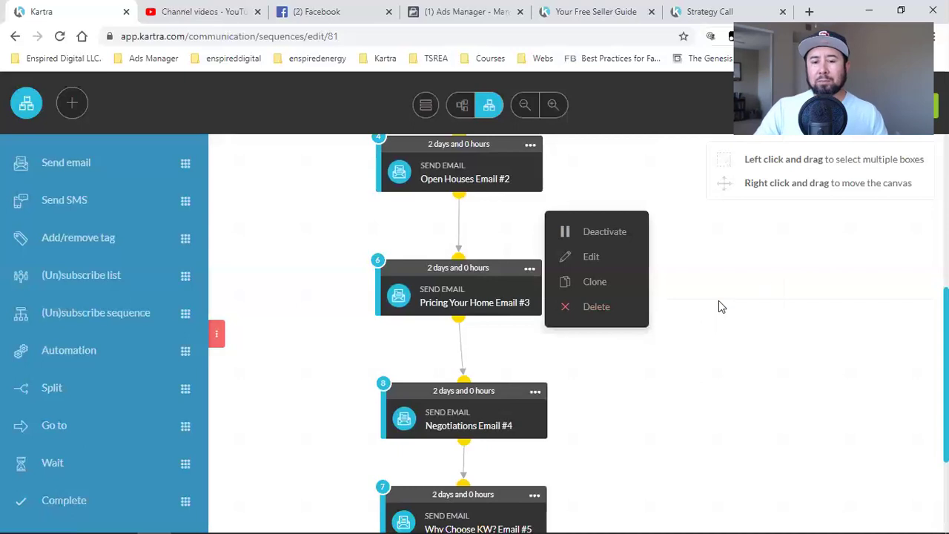
Recheck the starting rules and first emails, and leave the sequence editor for the list of sequences
{"action": "scroll", "coordinate": [718, 305], "scroll_direction": "up", "scroll_amount": 4}
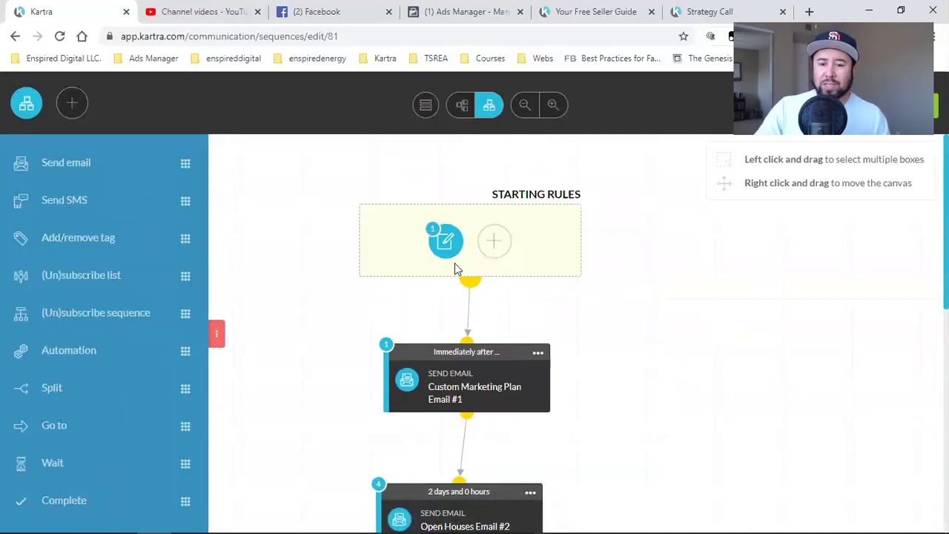
{"action": "scroll", "coordinate": [536, 157], "scroll_direction": "down", "scroll_amount": 3}
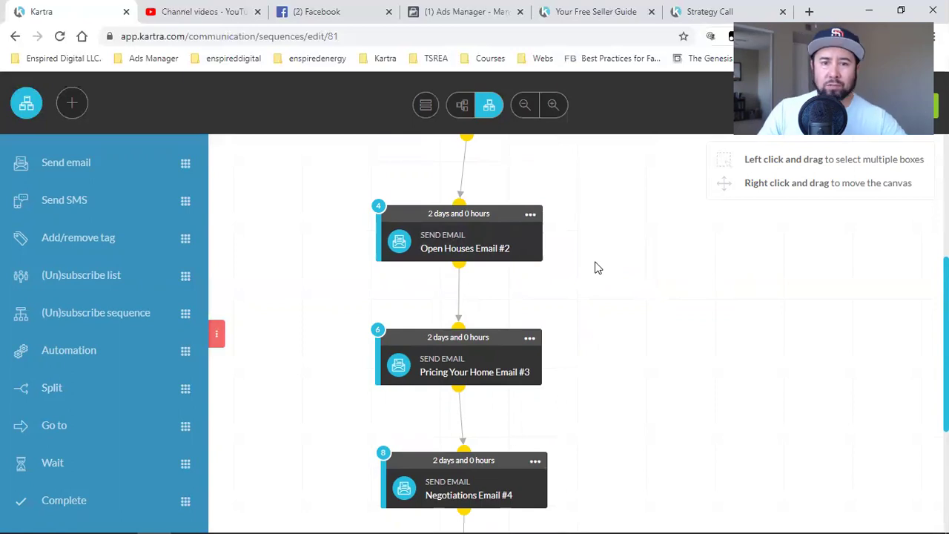
{"action": "scroll", "coordinate": [527, 183], "scroll_direction": "up", "scroll_amount": 3}
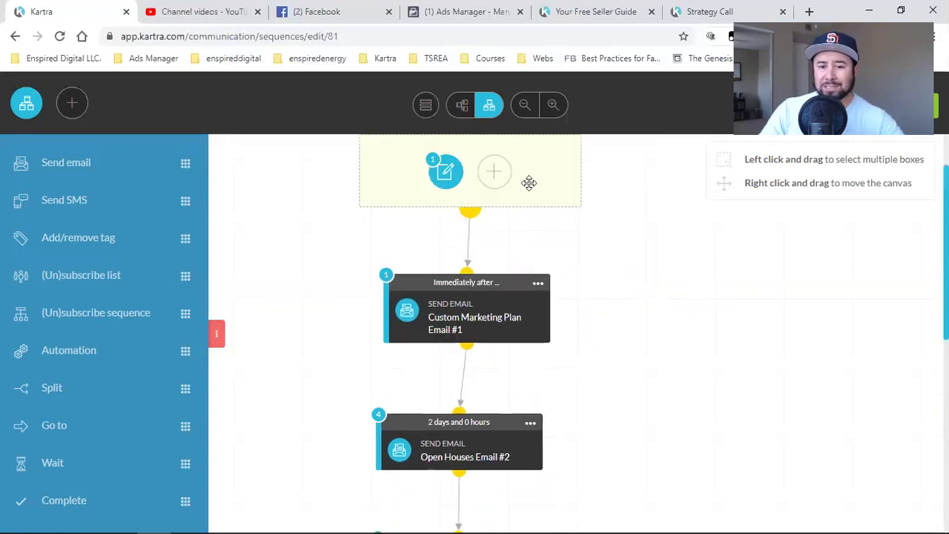
{"action": "scroll", "coordinate": [498, 237], "scroll_direction": "down", "scroll_amount": 1}
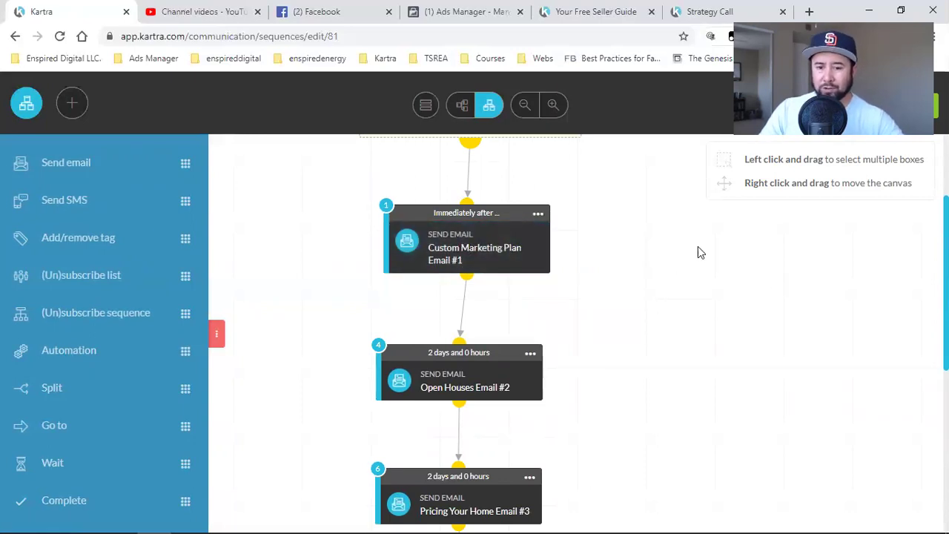
{"action": "scroll", "coordinate": [915, 235], "scroll_direction": "up", "scroll_amount": 2}
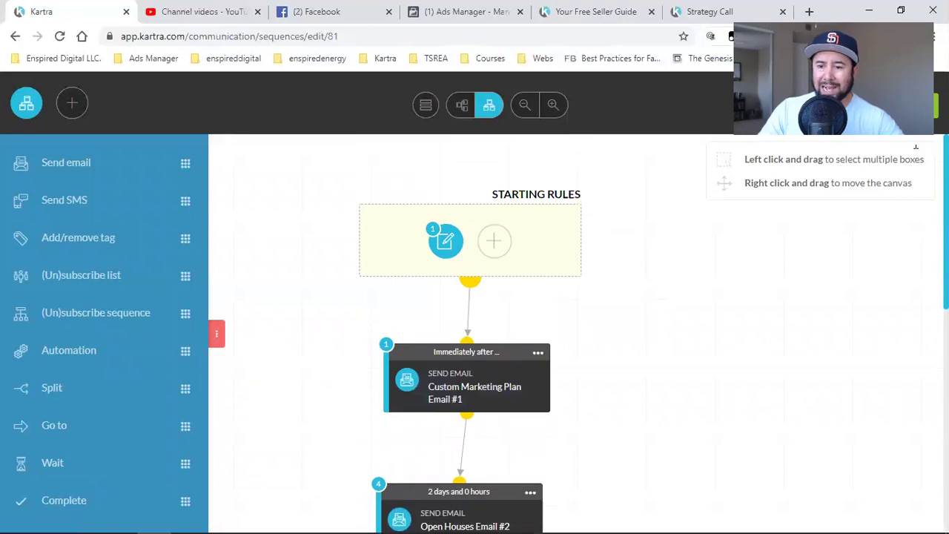
{"action": "left_click", "coordinate": [923, 106]}
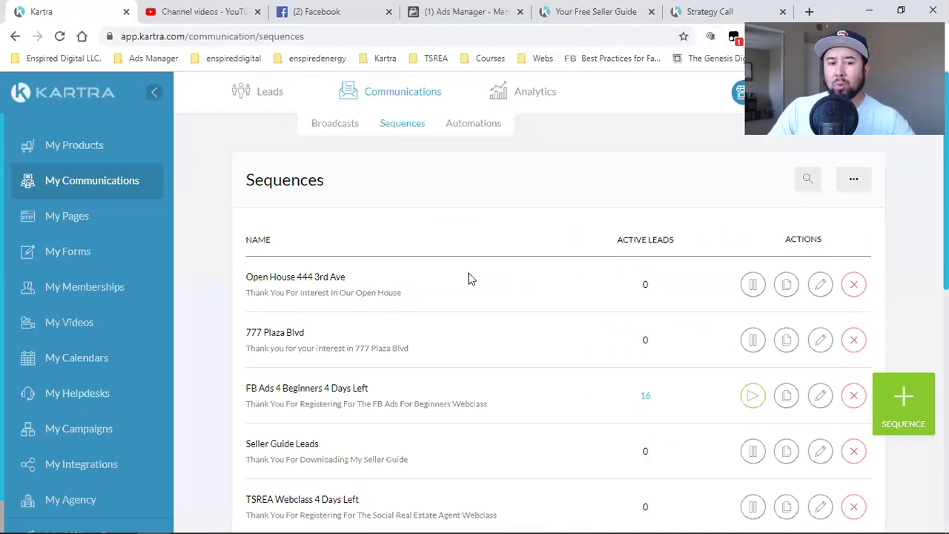
Open My Pages in a new browser tab and switch to it
{"action": "right_click", "coordinate": [76, 226]}
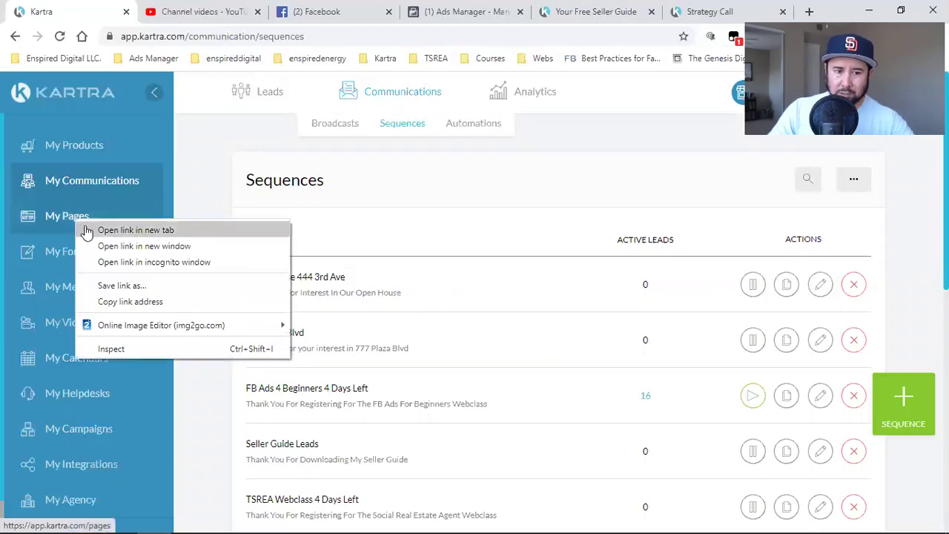
{"action": "left_click", "coordinate": [85, 230]}
{"action": "key", "text": "ctrl+Tab"}
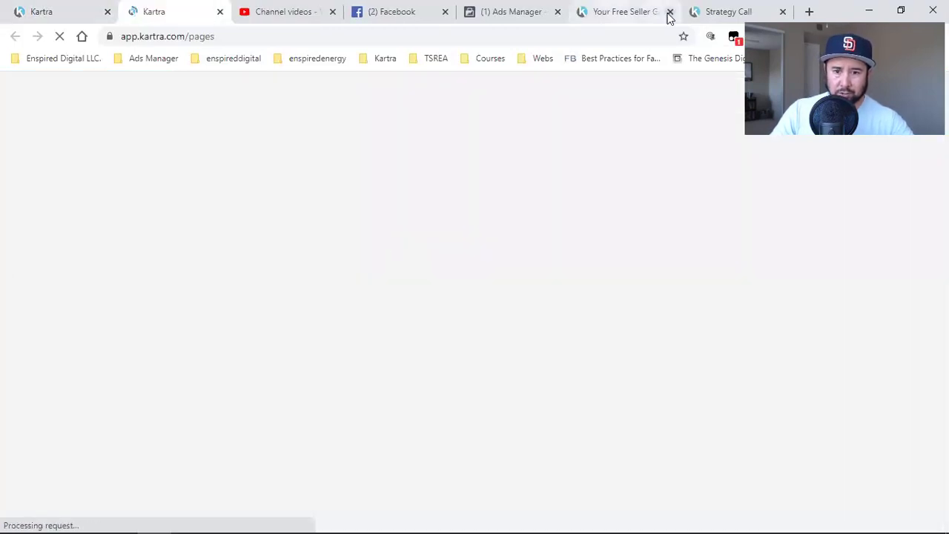
Dismiss the seller's guide opt-in form and close the Your Free Seller Guide and Strategy Call browser tabs
{"action": "left_click", "coordinate": [625, 9]}
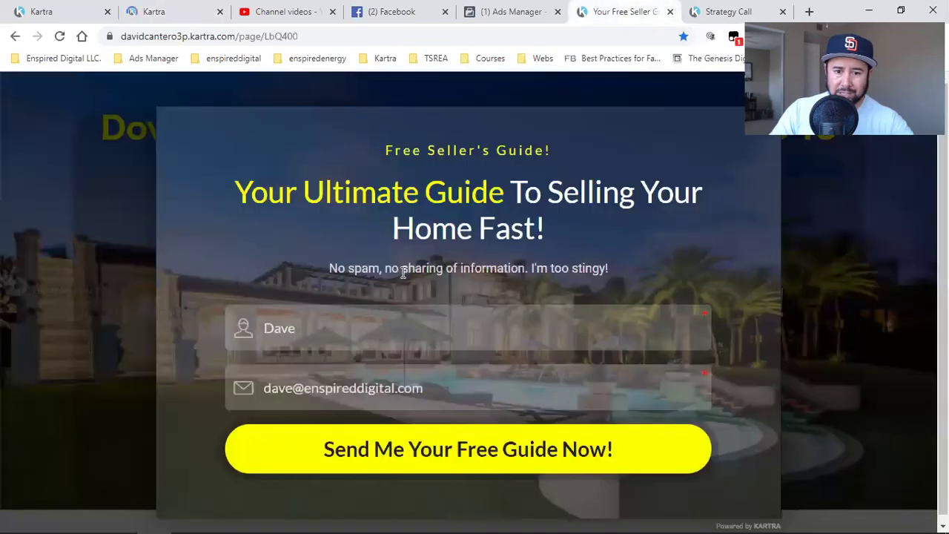
{"action": "left_click", "coordinate": [899, 285]}
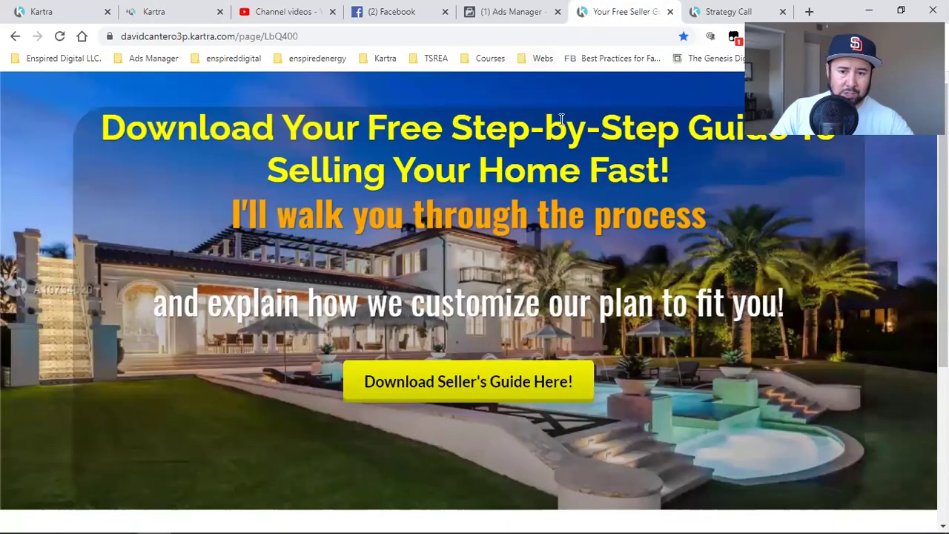
{"action": "left_click", "coordinate": [689, 11]}
{"action": "left_click", "coordinate": [670, 11]}
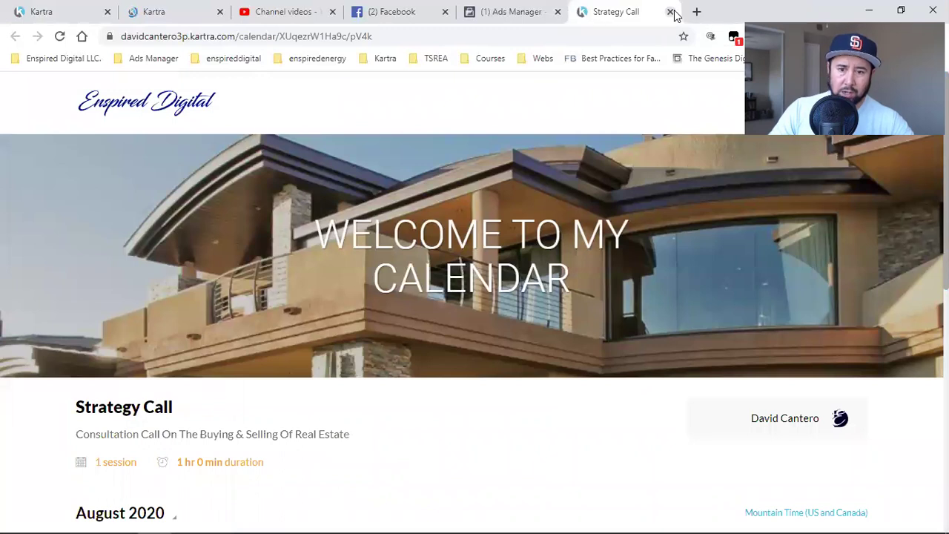
{"action": "left_click", "coordinate": [672, 11]}
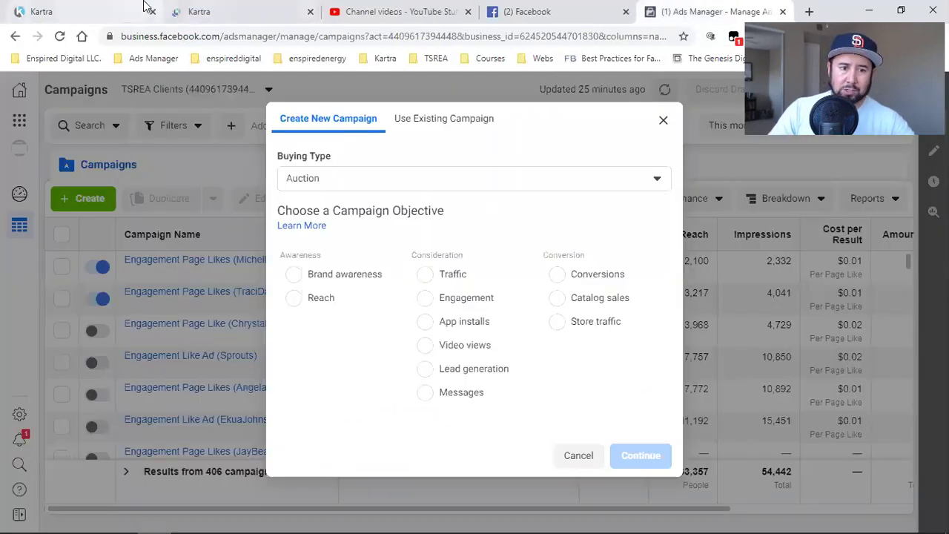
Return to the Kartra Pages list and filter it by the Shared Funnels category
{"action": "left_click", "coordinate": [213, 9]}
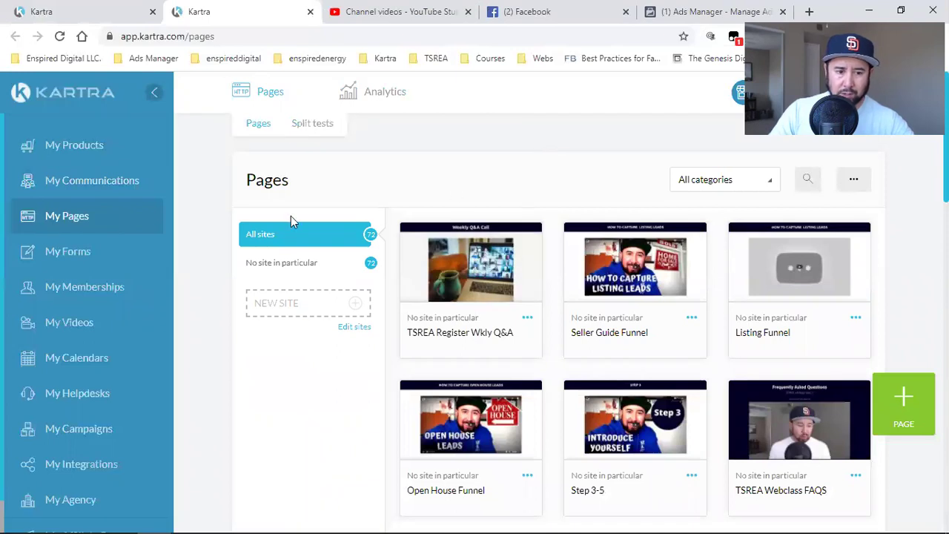
{"action": "left_click", "coordinate": [738, 185]}
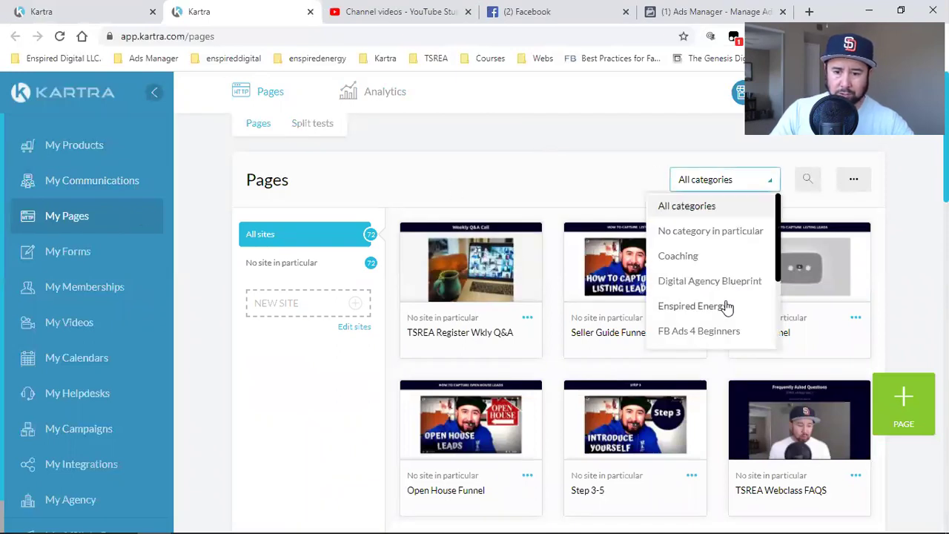
{"action": "scroll", "coordinate": [729, 307], "scroll_direction": "down", "scroll_amount": 2}
{"action": "left_click", "coordinate": [690, 312]}
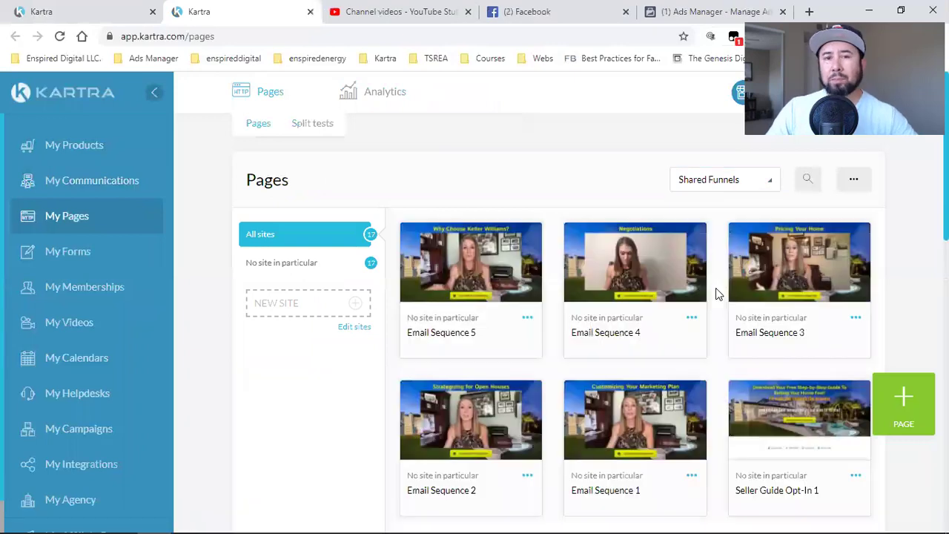
Return to the Kartra sequences list and switch to the sponsored free report post in the Facebook news feed
{"action": "left_click", "coordinate": [132, 10]}
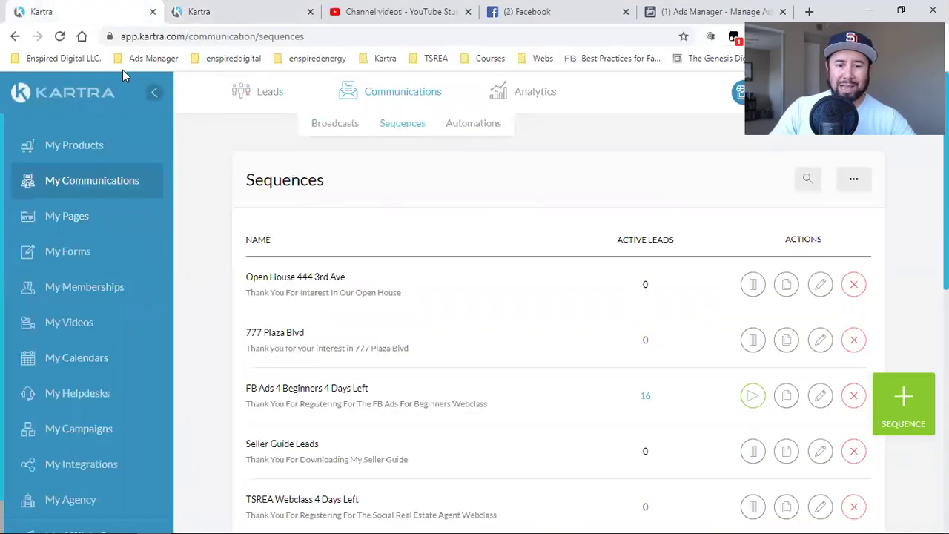
{"action": "double_click", "coordinate": [276, 185]}
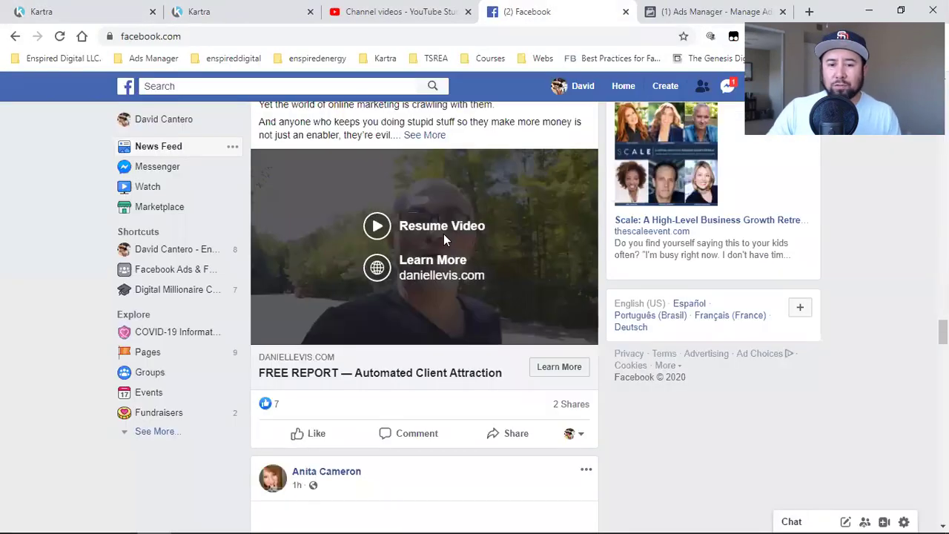
Look through more posts in the Facebook news feed and return to the Kartra Pages list
{"action": "scroll", "coordinate": [385, 275], "scroll_direction": "down", "scroll_amount": 4}
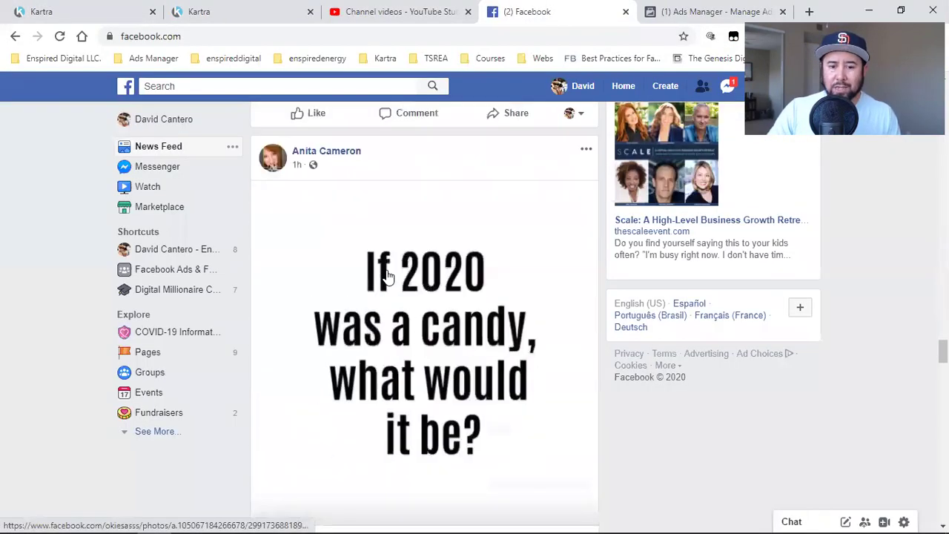
{"action": "scroll", "coordinate": [386, 275], "scroll_direction": "down", "scroll_amount": 15}
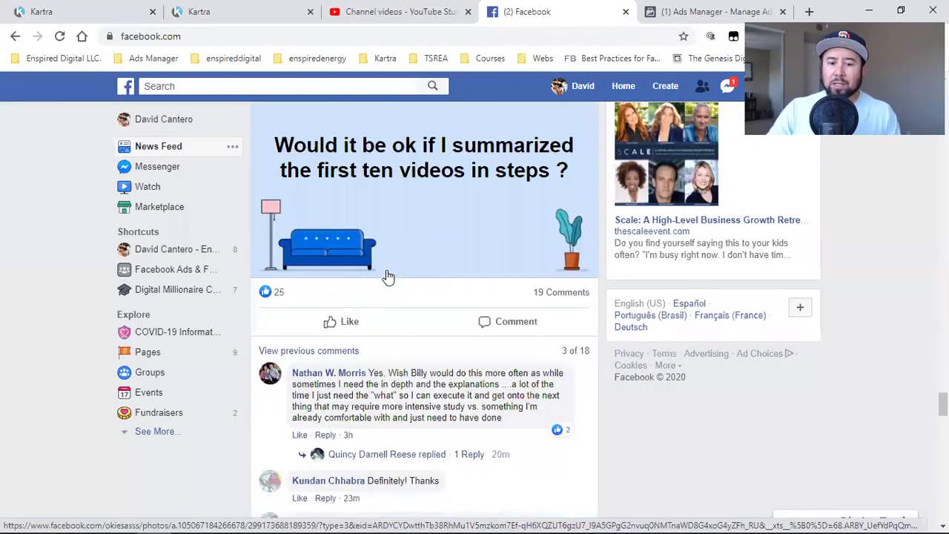
{"action": "scroll", "coordinate": [386, 277], "scroll_direction": "down", "scroll_amount": 10}
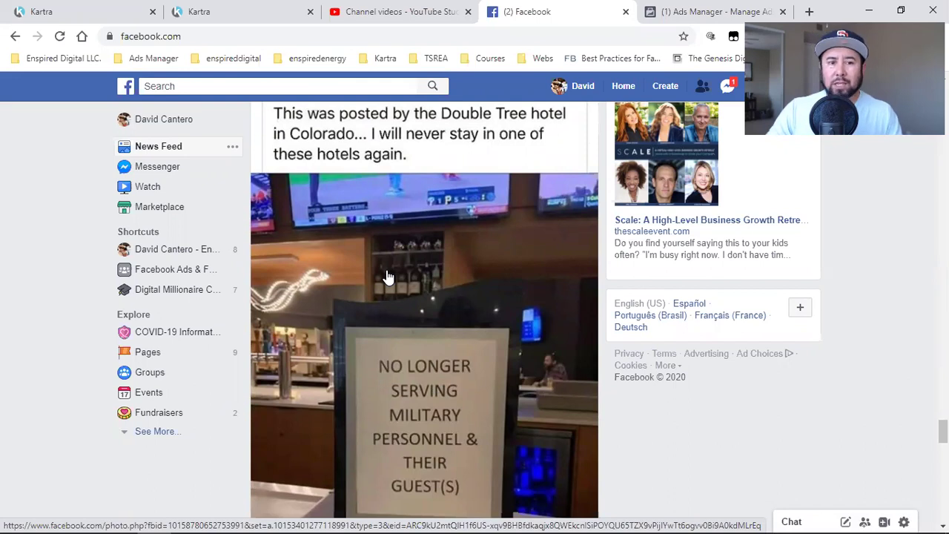
{"action": "left_click", "coordinate": [269, 8]}
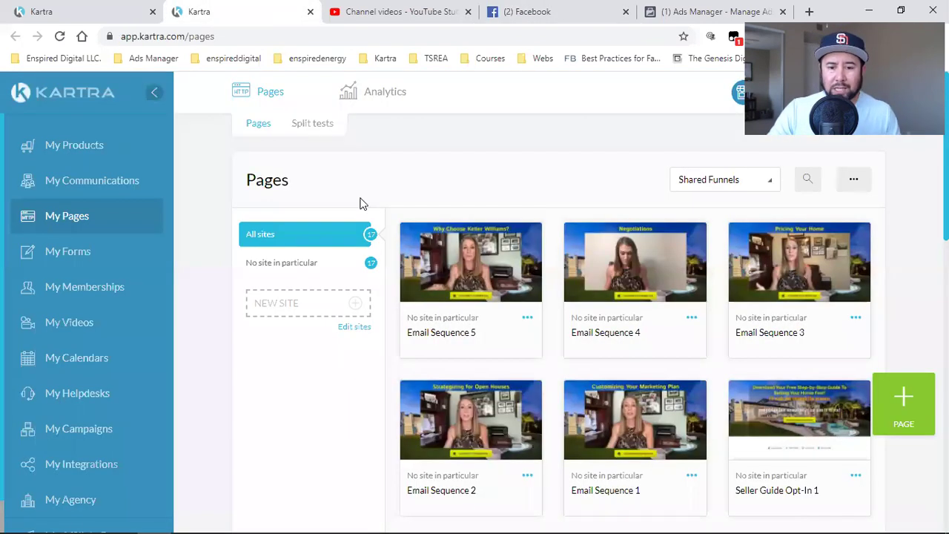
Highlight the names of the Email Sequence 1 and Email Sequence 2 pages in the Shared Funnels list
{"action": "mouse_move", "coordinate": [590, 272]}
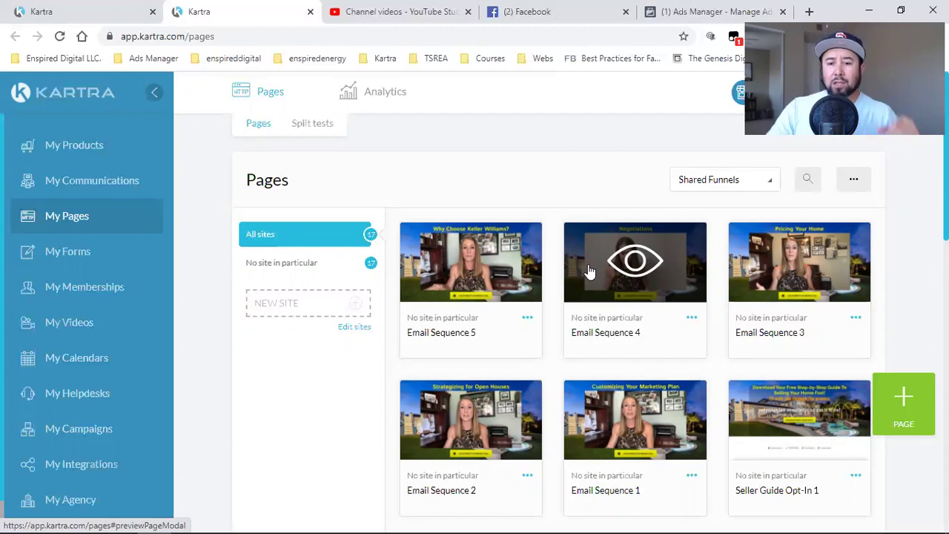
{"action": "scroll", "coordinate": [645, 286], "scroll_direction": "down", "scroll_amount": 2}
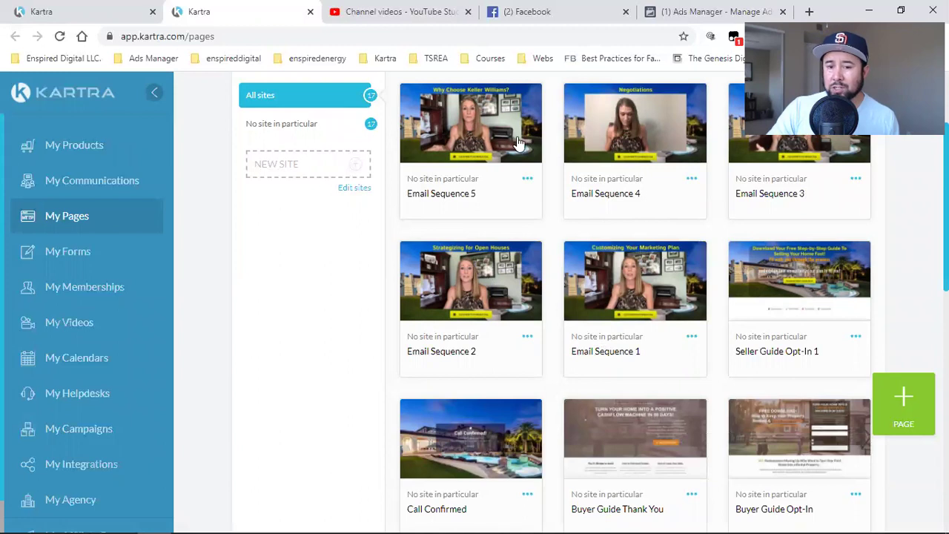
{"action": "triple_click", "coordinate": [601, 352]}
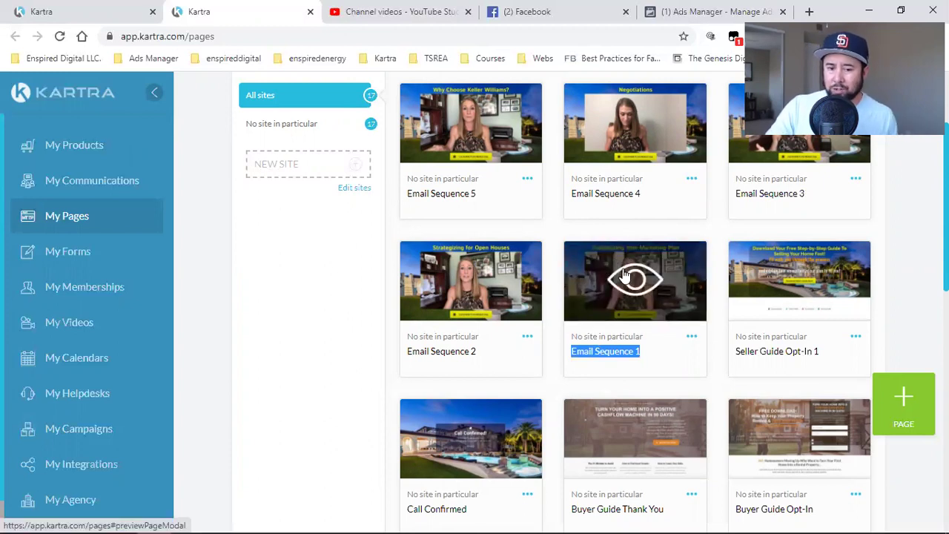
{"action": "double_click", "coordinate": [450, 350]}
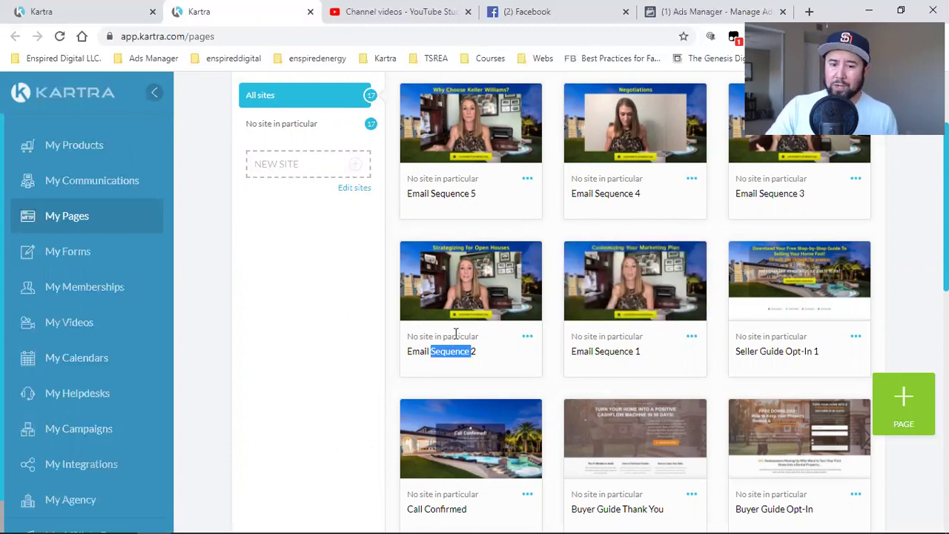
Preview the Email Sequence 2 page, including the area below its schedule-call button, and close the preview
{"action": "left_click", "coordinate": [475, 286]}
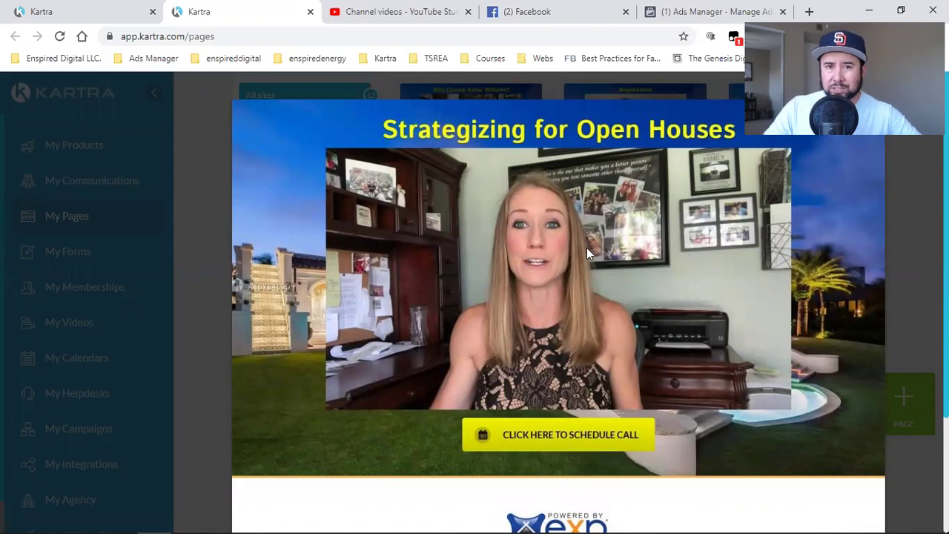
{"action": "scroll", "coordinate": [522, 253], "scroll_direction": "down", "scroll_amount": 1}
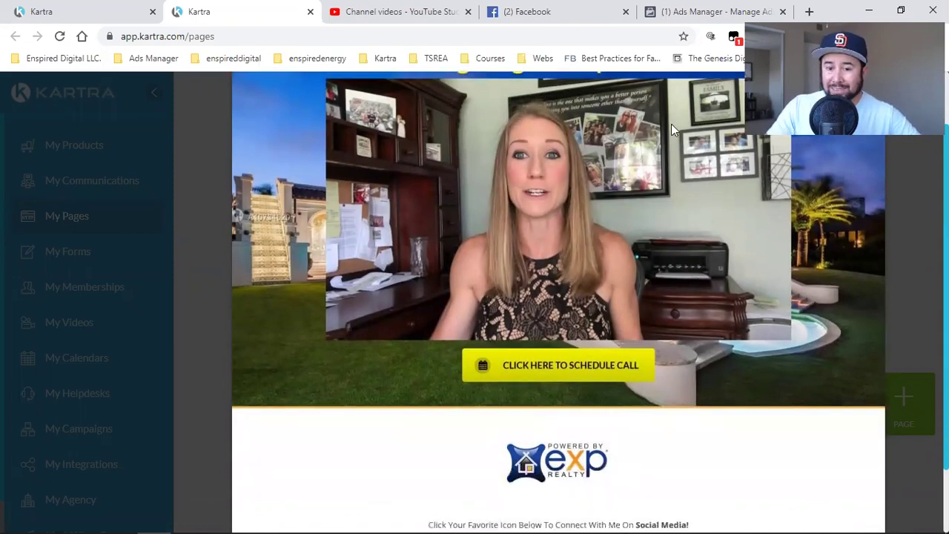
{"action": "scroll", "coordinate": [517, 243], "scroll_direction": "up", "scroll_amount": 1}
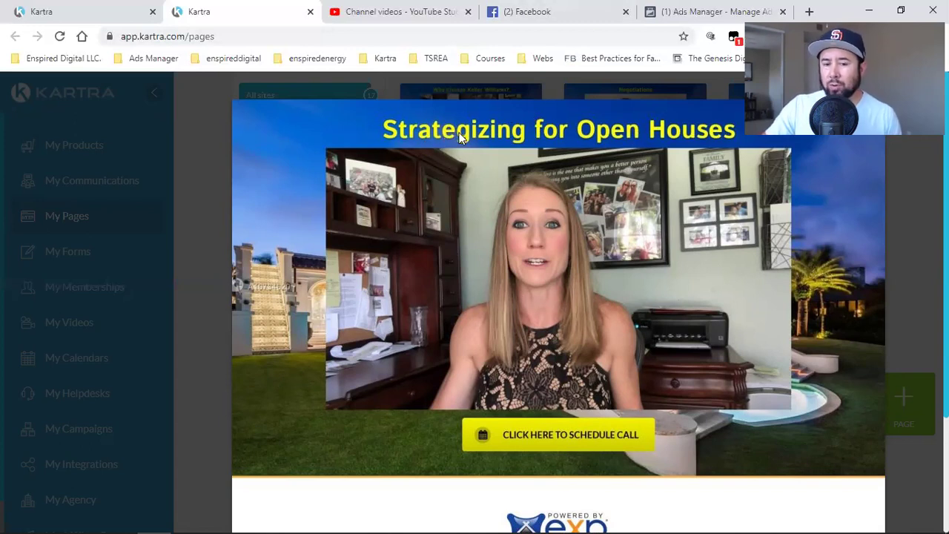
{"action": "scroll", "coordinate": [599, 346], "scroll_direction": "down", "scroll_amount": 2}
{"action": "scroll", "coordinate": [607, 352], "scroll_direction": "up", "scroll_amount": 2}
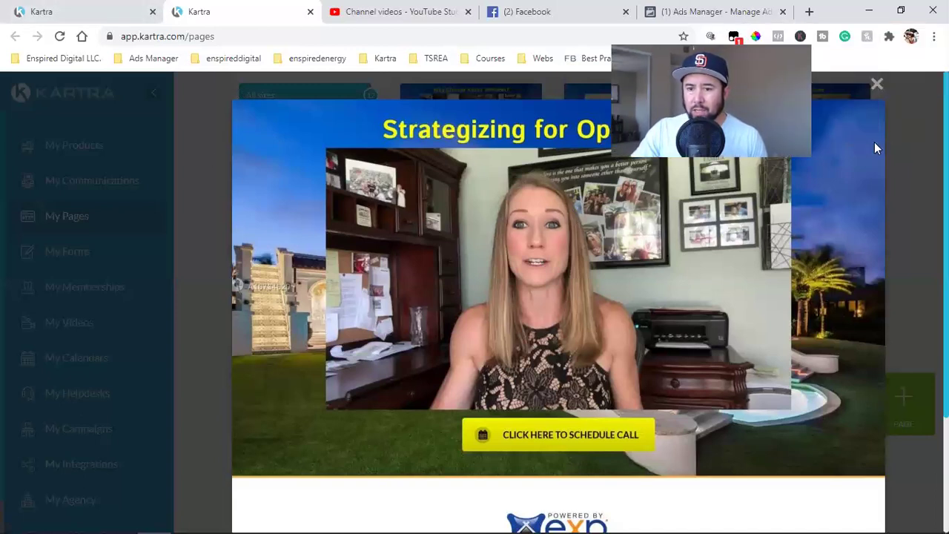
{"action": "left_click", "coordinate": [878, 84]}
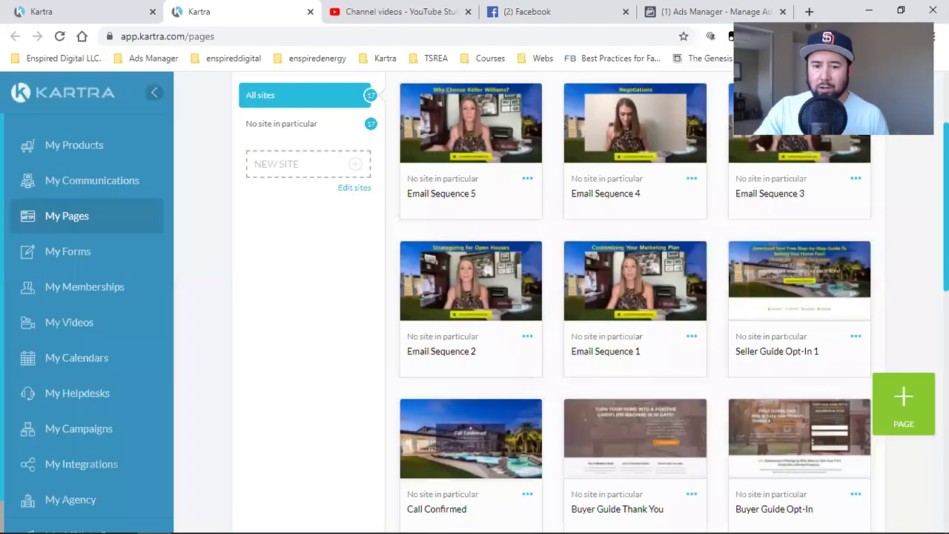
Highlight the names of the Email Sequence 3, 4 and 5 pages and preview the Email Sequence 5 page
{"action": "double_click", "coordinate": [785, 192]}
{"action": "left_click", "coordinate": [625, 192]}
{"action": "triple_click", "coordinate": [462, 194]}
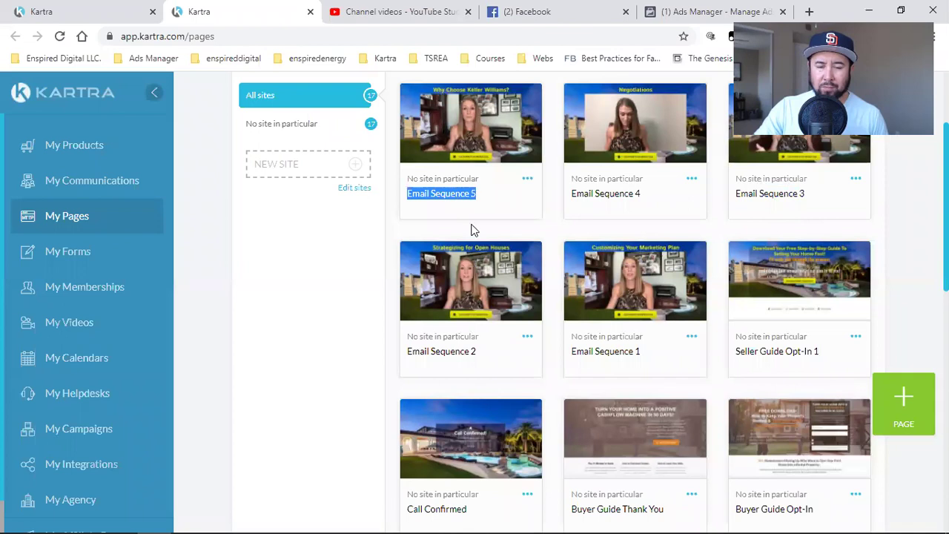
{"action": "scroll", "coordinate": [438, 274], "scroll_direction": "up", "scroll_amount": 1}
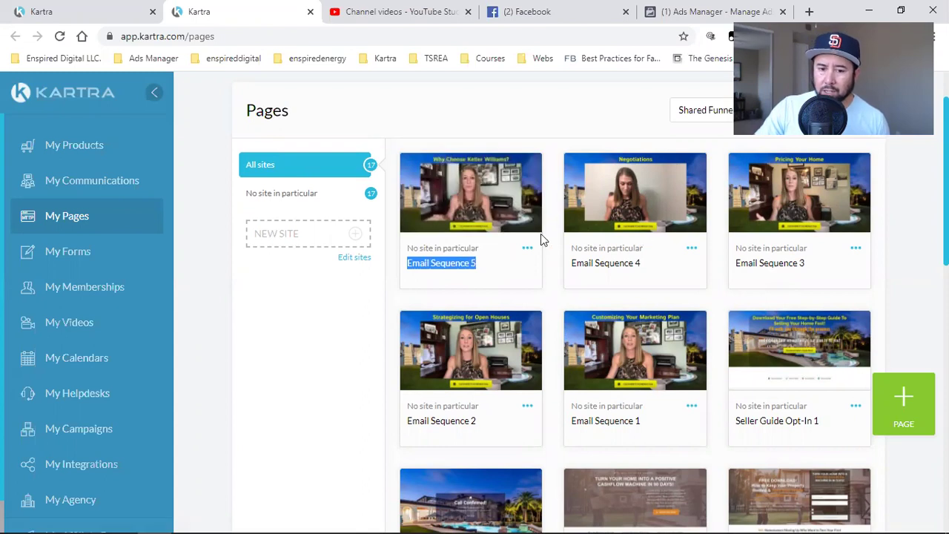
{"action": "left_click", "coordinate": [466, 194]}
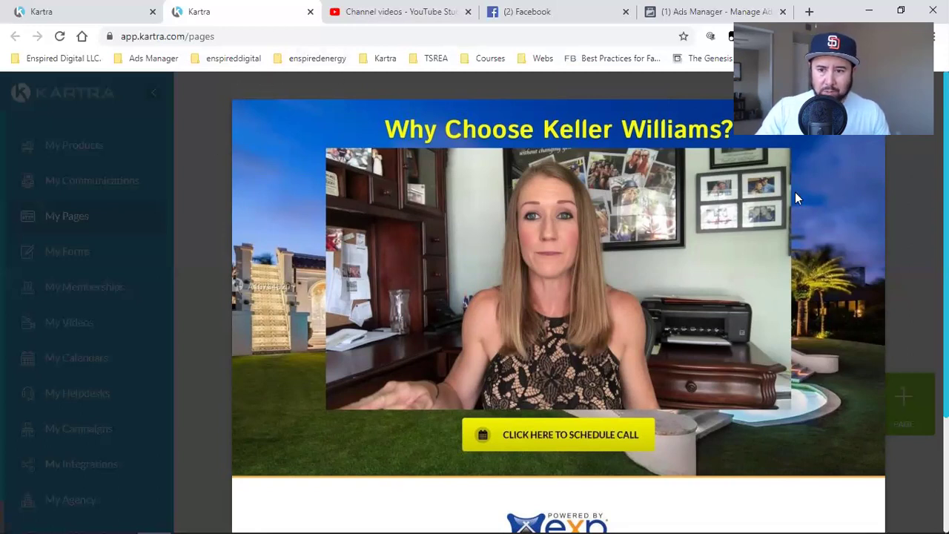
{"action": "left_click", "coordinate": [738, 85]}
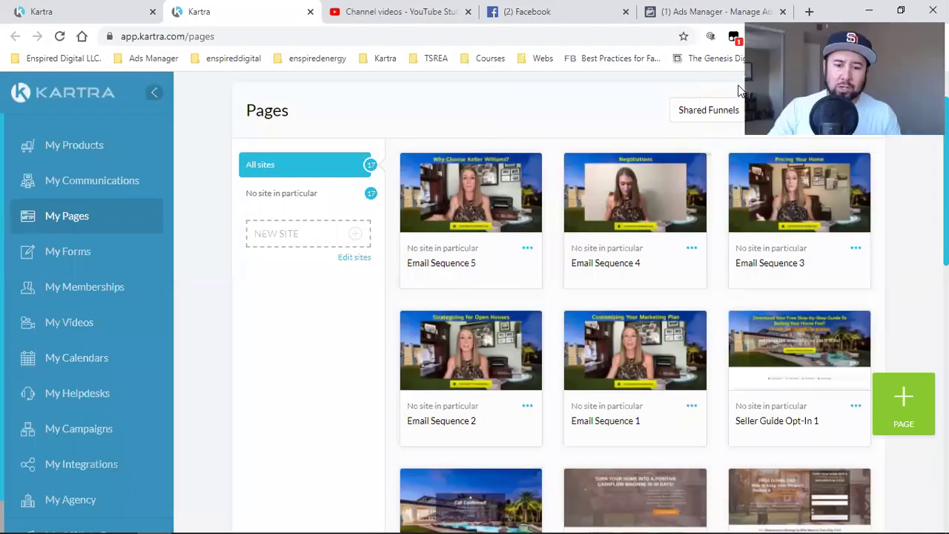
Go to My Campaigns and open the available done-for-you campaigns
{"action": "mouse_move", "coordinate": [471, 218]}
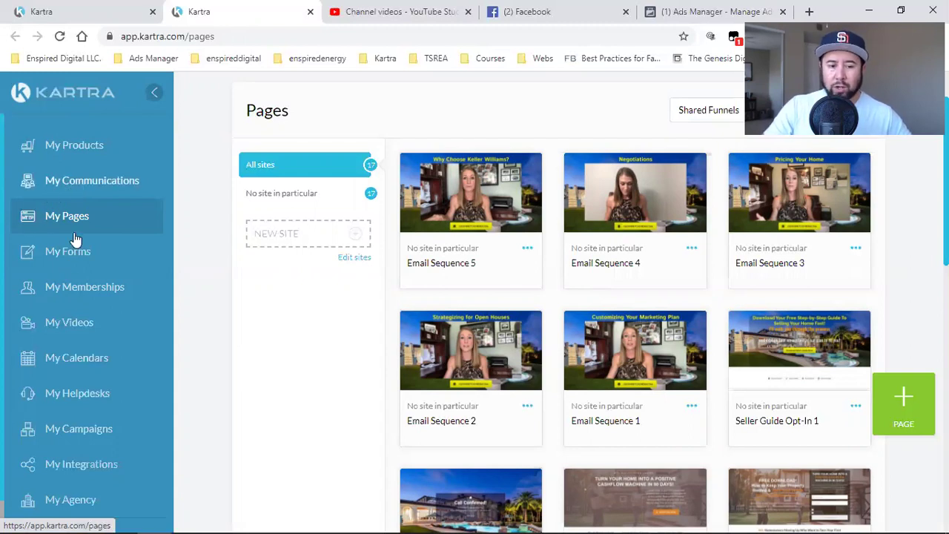
{"action": "left_click", "coordinate": [63, 431]}
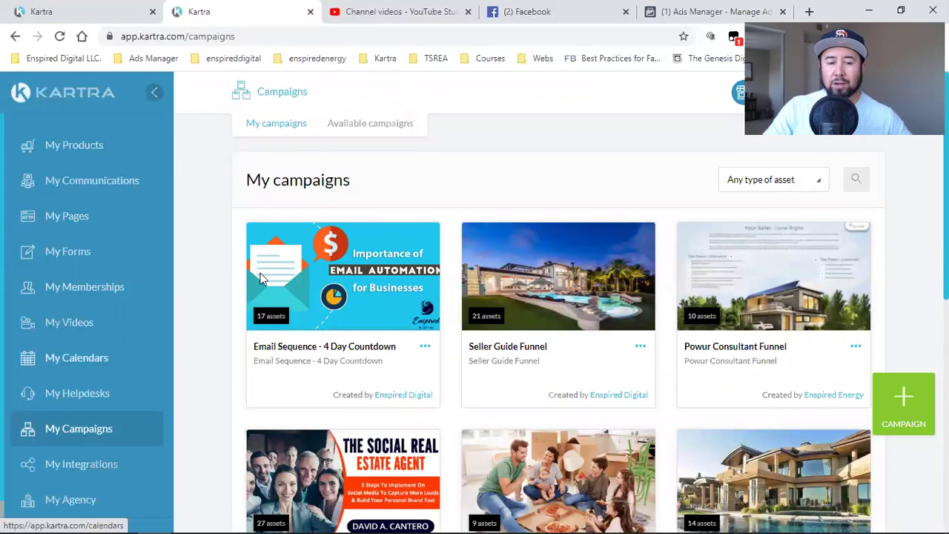
{"action": "left_click", "coordinate": [368, 124]}
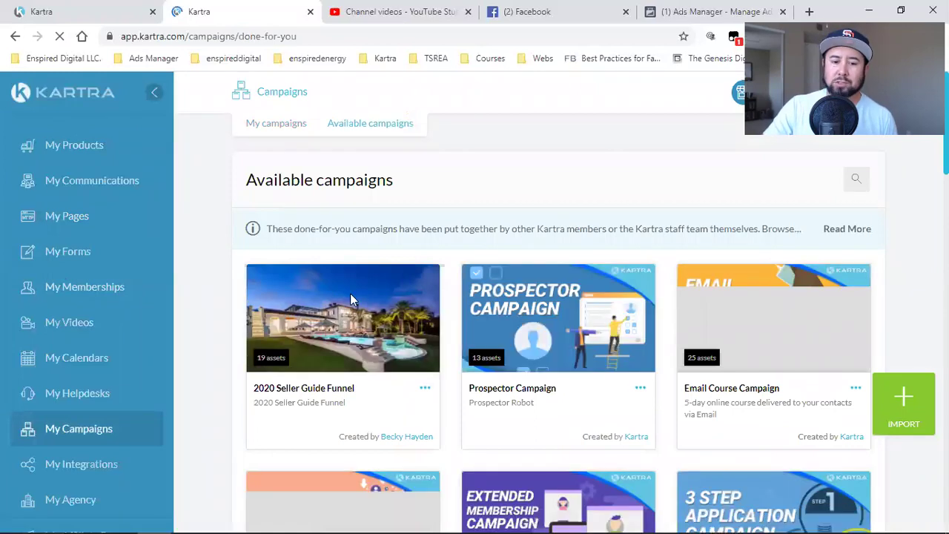
Look through the whole range of available done-for-you campaigns and return to the start of the list
{"action": "scroll", "coordinate": [374, 292], "scroll_direction": "down", "scroll_amount": 2}
{"action": "scroll", "coordinate": [373, 297], "scroll_direction": "down", "scroll_amount": 1}
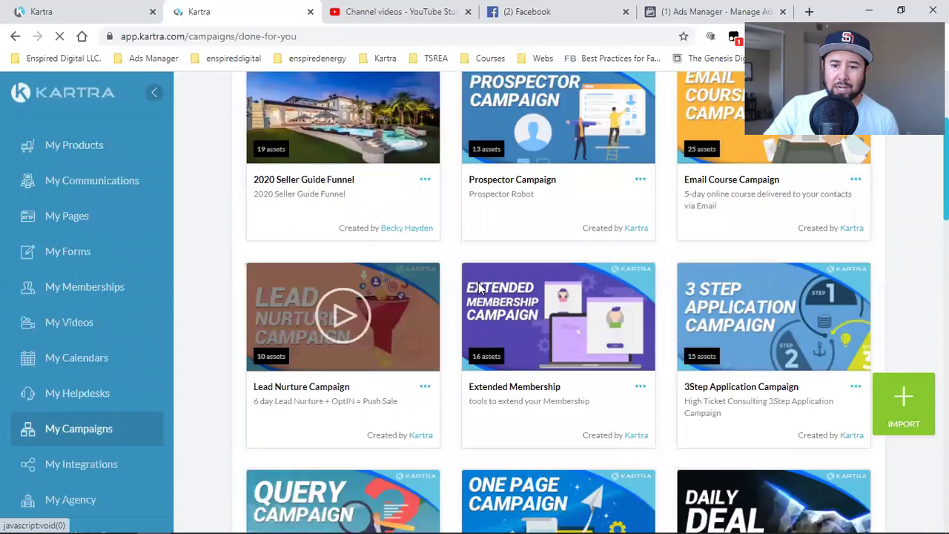
{"action": "scroll", "coordinate": [593, 271], "scroll_direction": "down", "scroll_amount": 2}
{"action": "scroll", "coordinate": [519, 256], "scroll_direction": "down", "scroll_amount": 1}
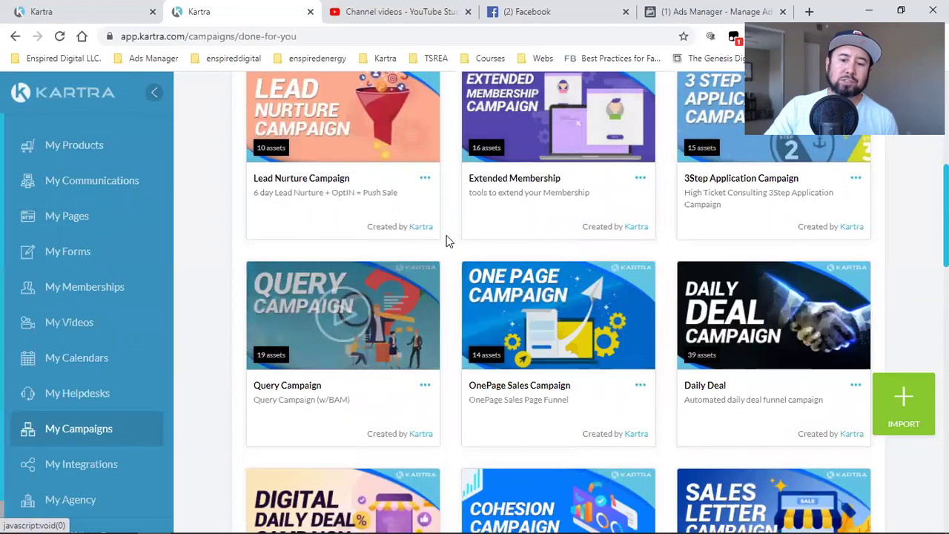
{"action": "scroll", "coordinate": [691, 267], "scroll_direction": "down", "scroll_amount": 2}
{"action": "scroll", "coordinate": [693, 303], "scroll_direction": "down", "scroll_amount": 2}
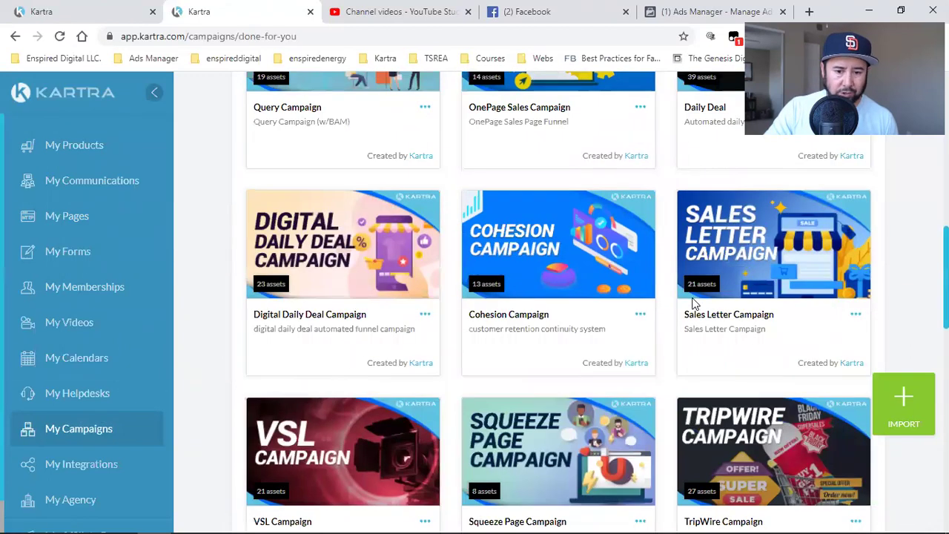
{"action": "scroll", "coordinate": [694, 302], "scroll_direction": "down", "scroll_amount": 1}
{"action": "scroll", "coordinate": [693, 302], "scroll_direction": "down", "scroll_amount": 1}
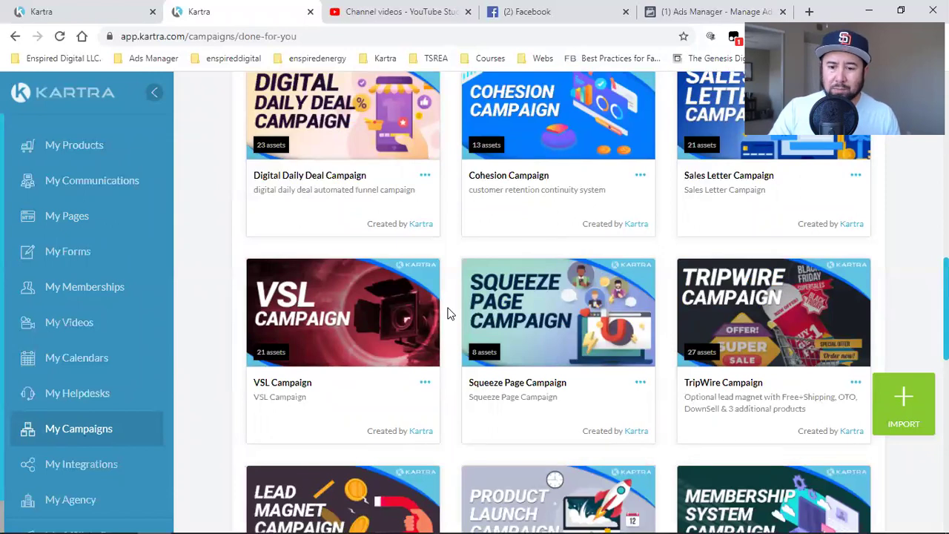
{"action": "scroll", "coordinate": [447, 313], "scroll_direction": "down", "scroll_amount": 4}
{"action": "scroll", "coordinate": [599, 299], "scroll_direction": "down", "scroll_amount": 3}
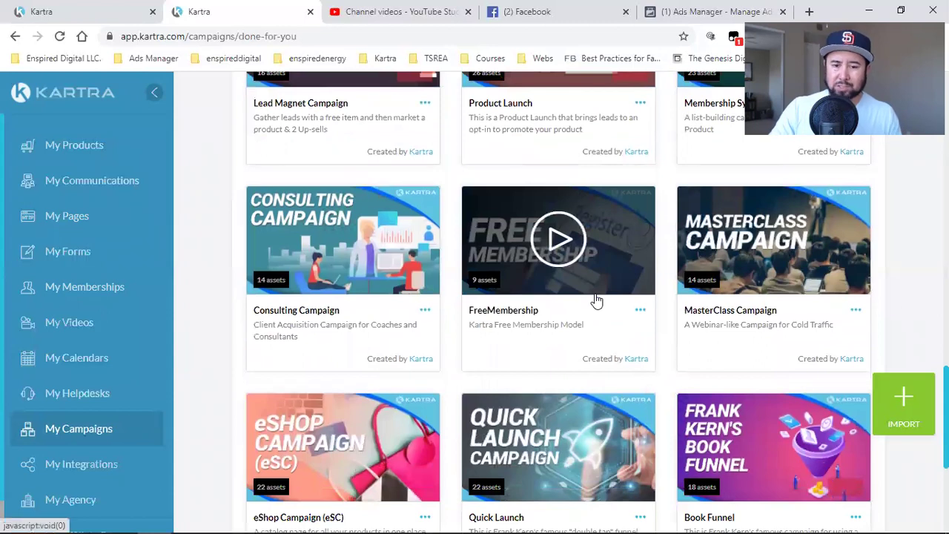
{"action": "scroll", "coordinate": [578, 315], "scroll_direction": "down", "scroll_amount": 1}
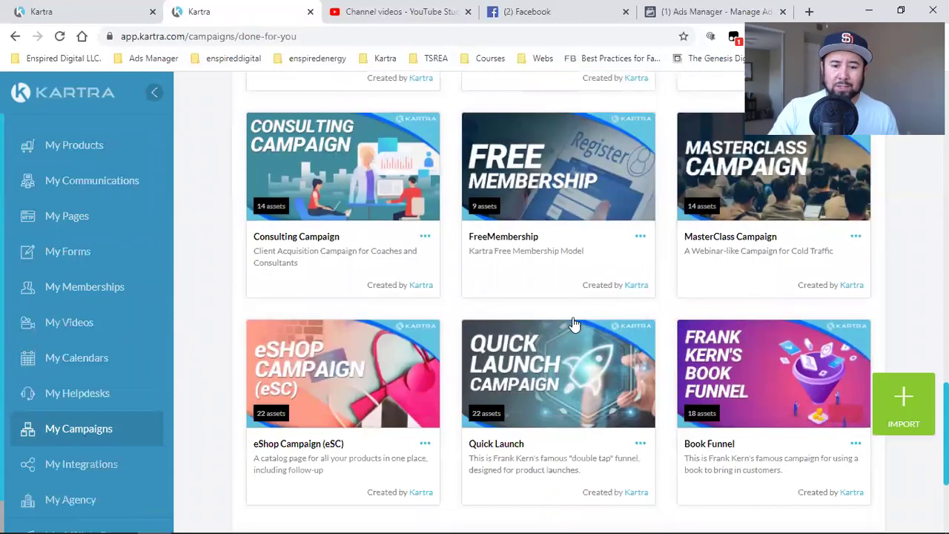
{"action": "scroll", "coordinate": [574, 324], "scroll_direction": "down", "scroll_amount": 2}
{"action": "left_click", "coordinate": [542, 418]}
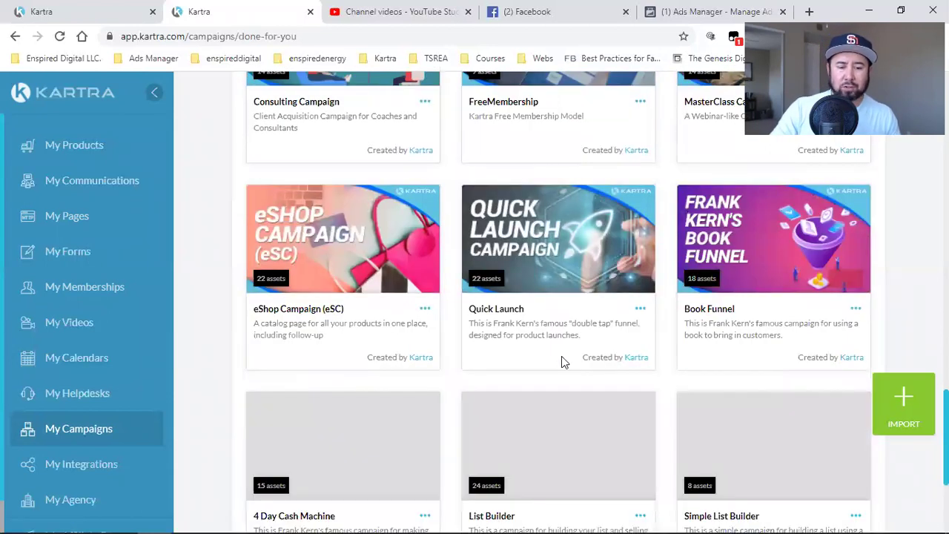
{"action": "scroll", "coordinate": [562, 356], "scroll_direction": "up", "scroll_amount": 15}
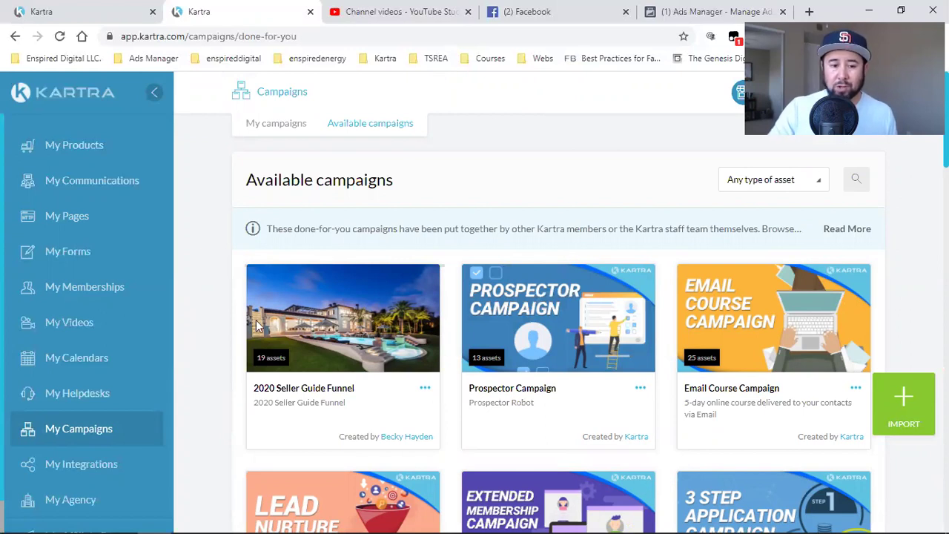
Open the campaign import form to show its share code field and close it without importing anything
{"action": "left_click", "coordinate": [903, 404]}
{"action": "left_click", "coordinate": [373, 210]}
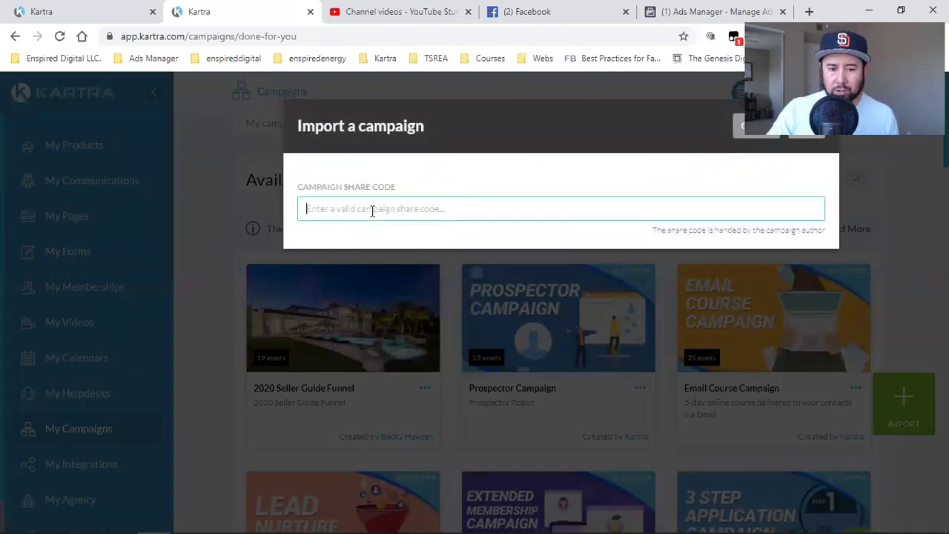
{"action": "left_click", "coordinate": [609, 93]}
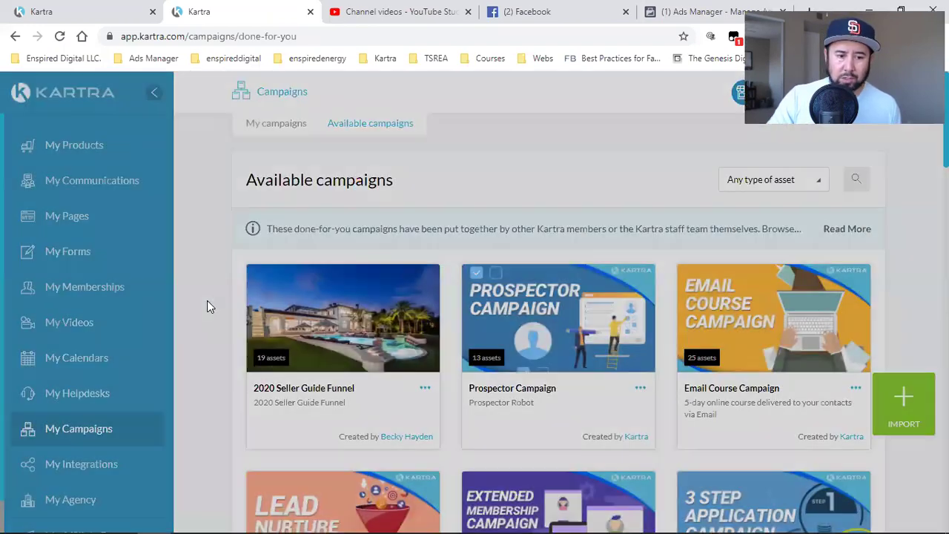
View the assets included in the 2020 Seller Guide Funnel campaign, close the overview and reopen the campaign's options
{"action": "left_click", "coordinate": [424, 388]}
{"action": "left_click", "coordinate": [513, 378]}
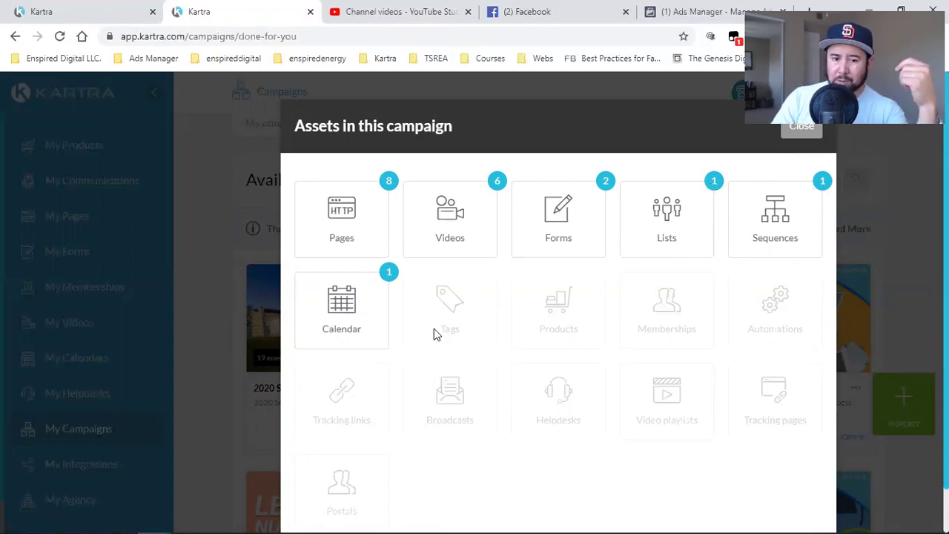
{"action": "left_click", "coordinate": [805, 128]}
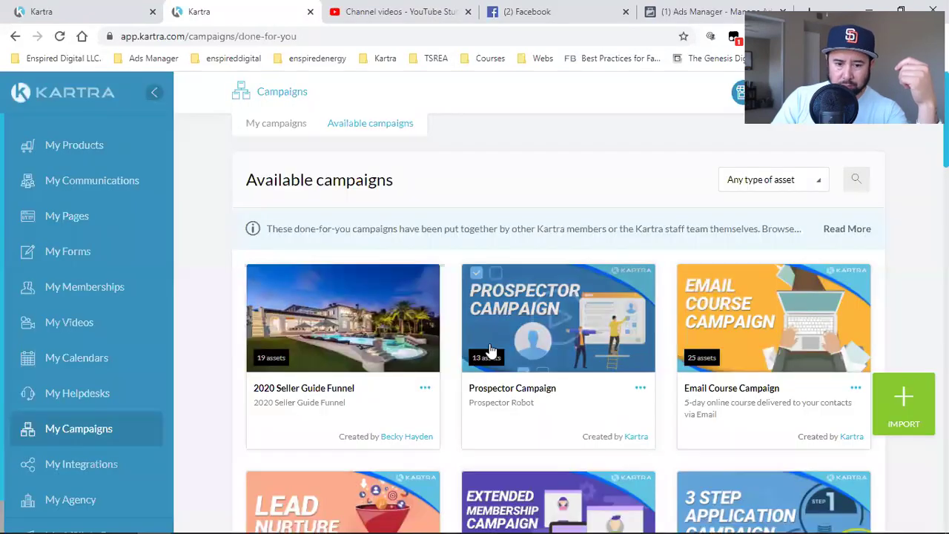
{"action": "left_click", "coordinate": [426, 388]}
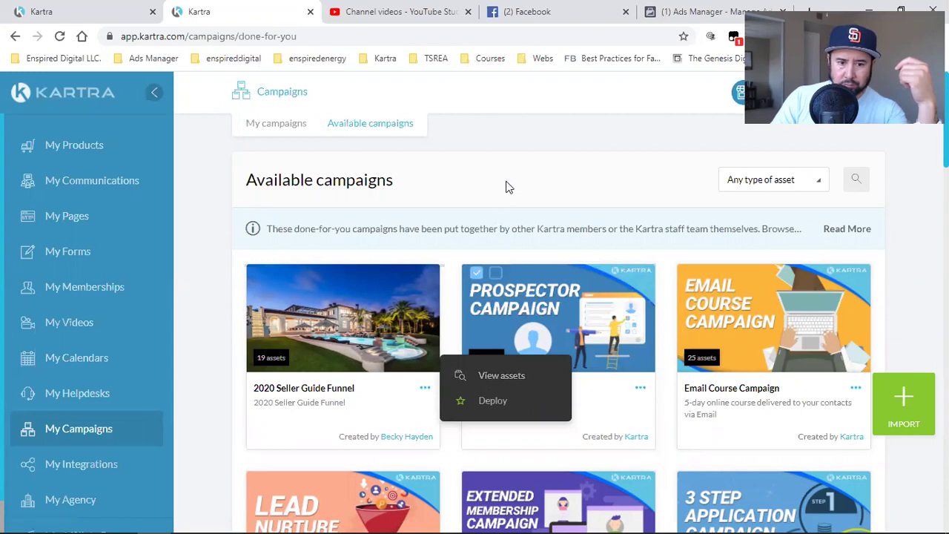
Return to My Campaigns, view the Seller Guide Funnel campaign's edit form, close it without changes and reopen the campaign's options
{"action": "left_click", "coordinate": [276, 123]}
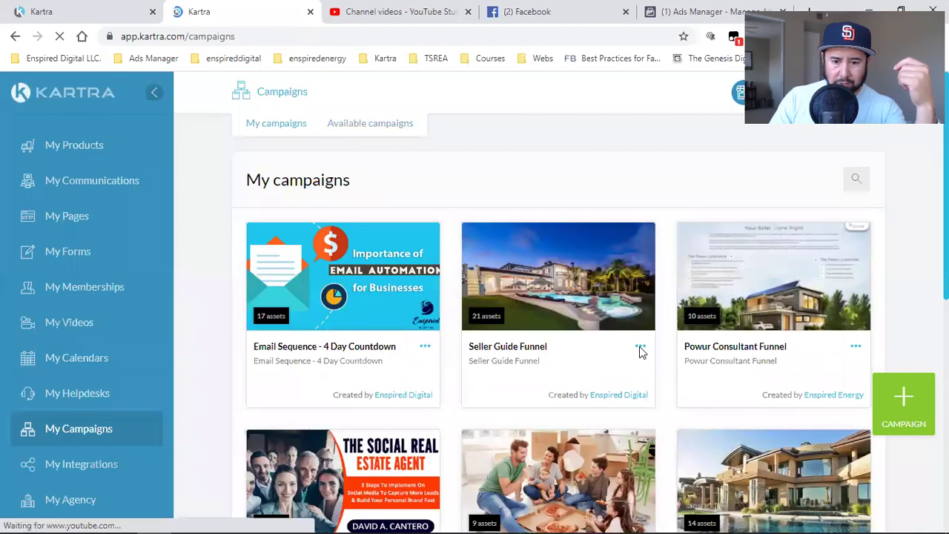
{"action": "left_click", "coordinate": [641, 347]}
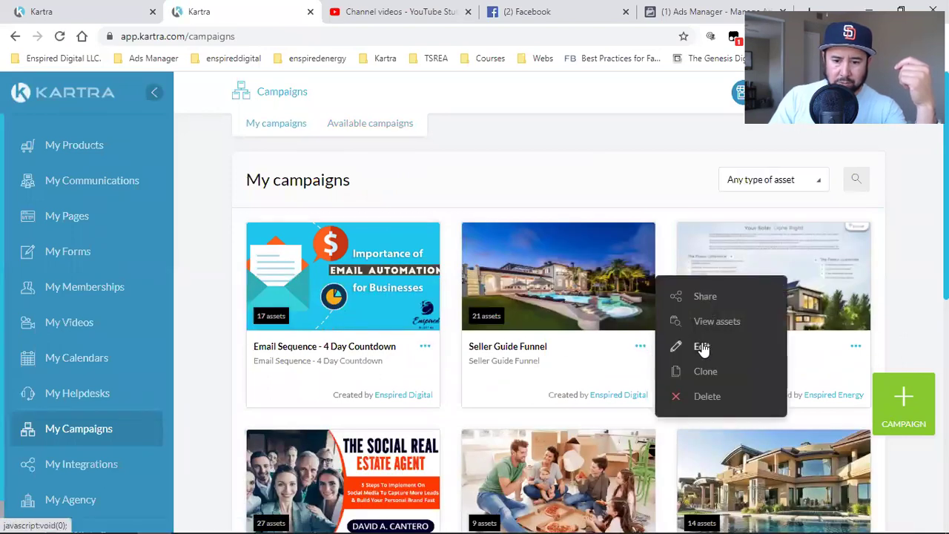
{"action": "left_click", "coordinate": [702, 347]}
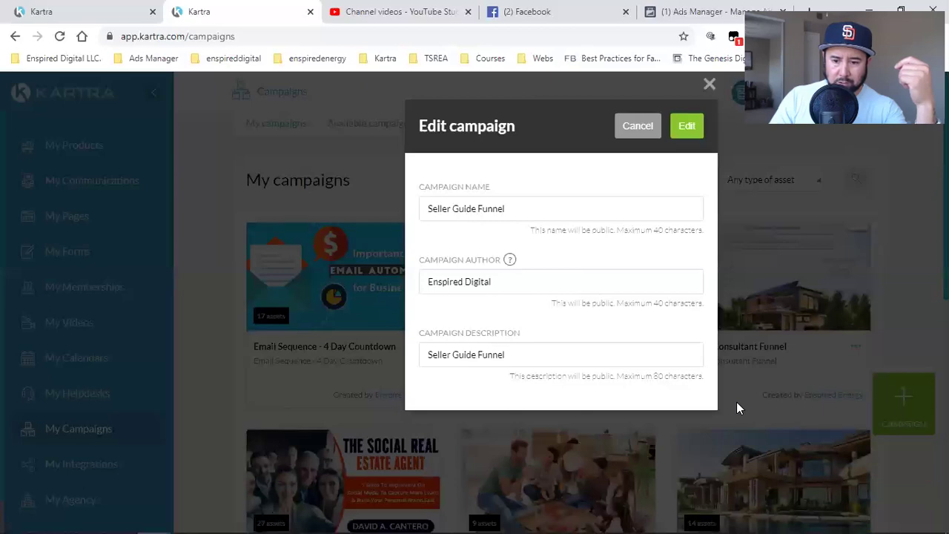
{"action": "left_click", "coordinate": [738, 407]}
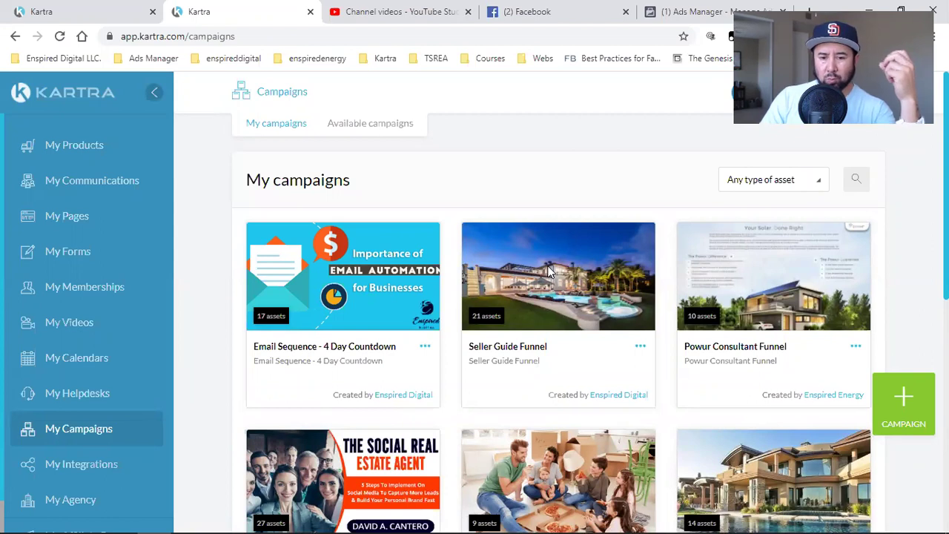
{"action": "left_click", "coordinate": [636, 350]}
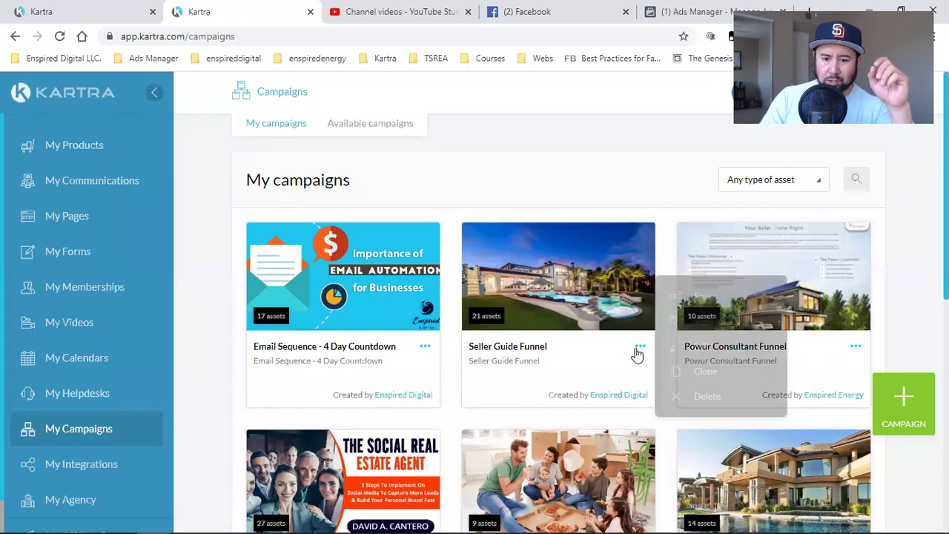
Go back to the available campaigns and open the options of the 2020 Seller Guide Funnel to show the Deploy choice
{"action": "left_click", "coordinate": [385, 126]}
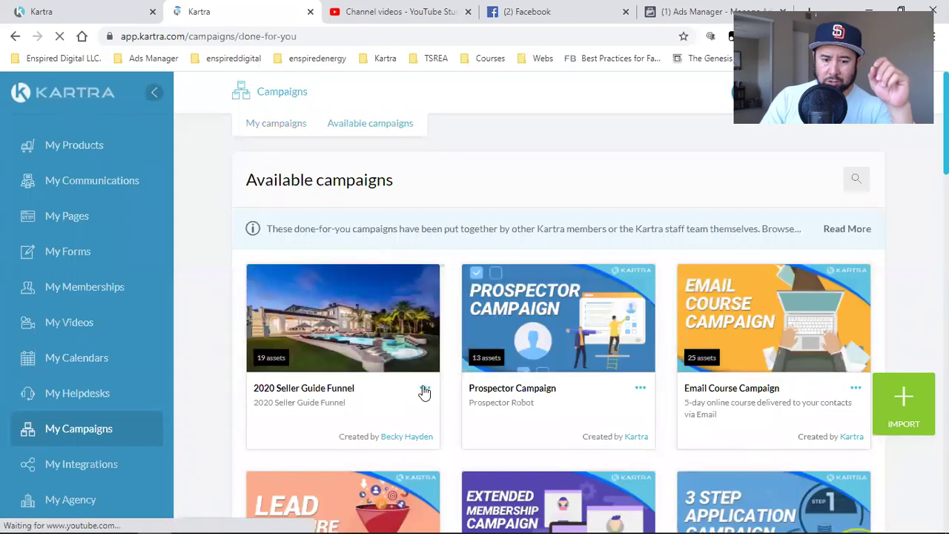
{"action": "left_click", "coordinate": [424, 388]}
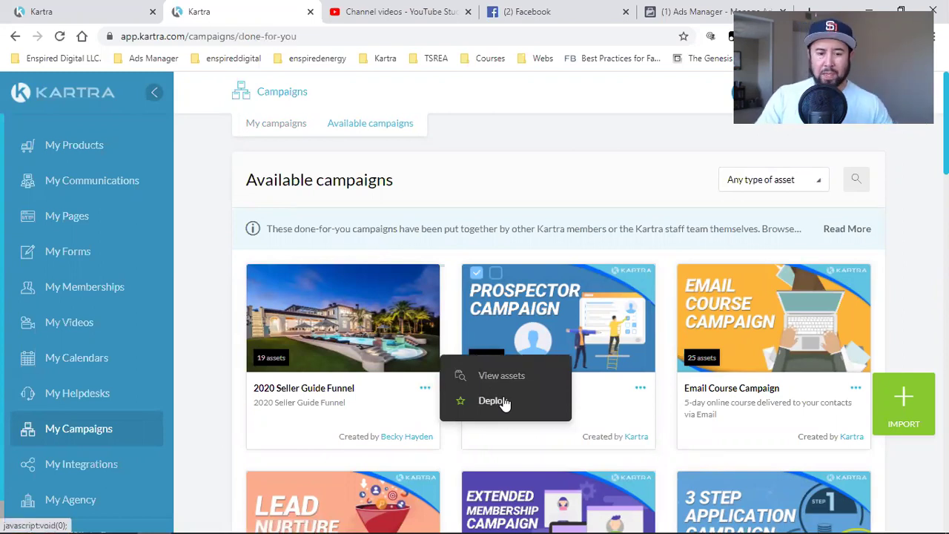
Find the Seller Guide Leads list among all lead lists in My Communications, and open the Sequences overview
{"action": "left_click", "coordinate": [82, 181]}
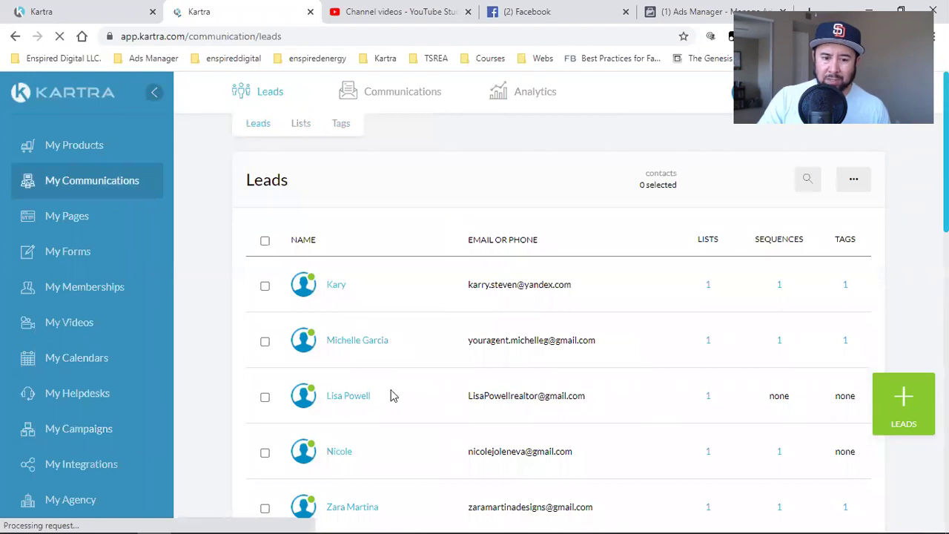
{"action": "left_click", "coordinate": [301, 124]}
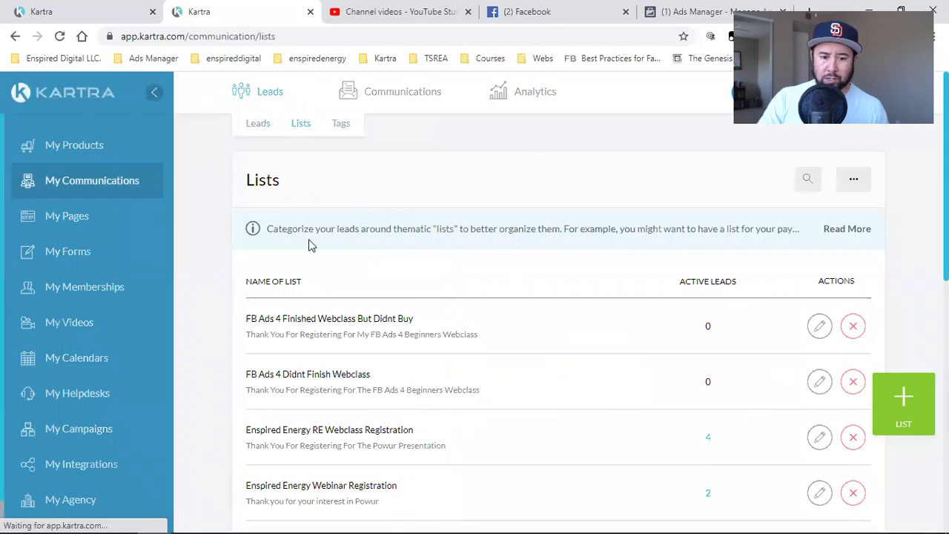
{"action": "scroll", "coordinate": [312, 246], "scroll_direction": "down", "scroll_amount": 5}
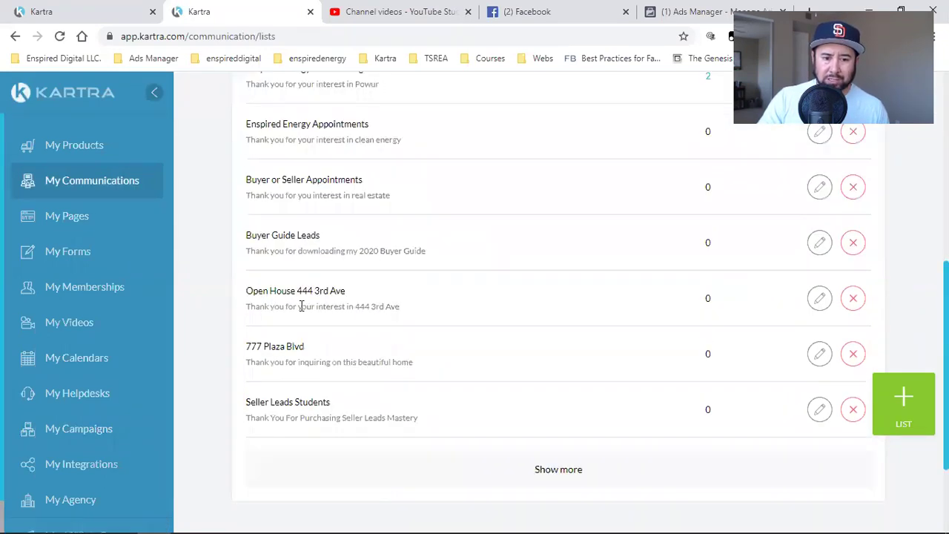
{"action": "left_click", "coordinate": [549, 470]}
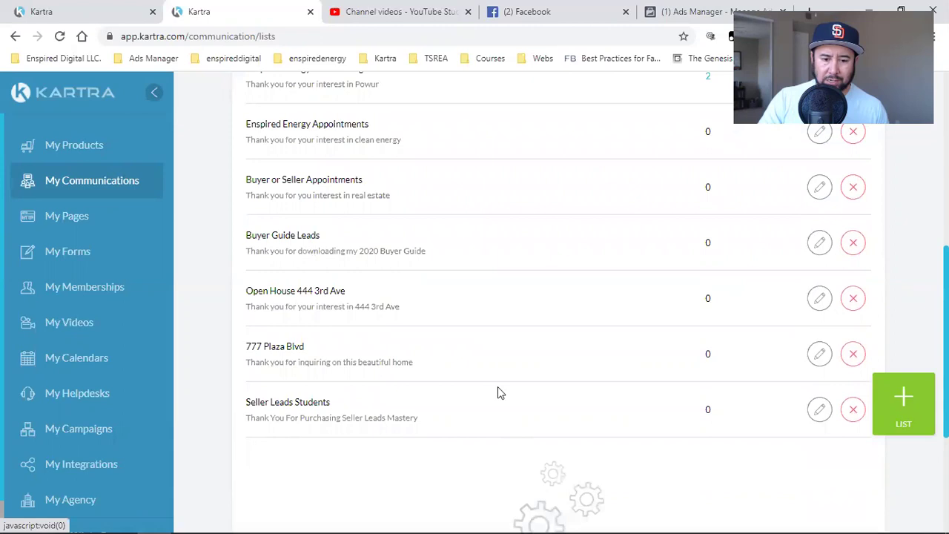
{"action": "scroll", "coordinate": [445, 382], "scroll_direction": "down", "scroll_amount": 2}
{"action": "scroll", "coordinate": [300, 351], "scroll_direction": "down", "scroll_amount": 3}
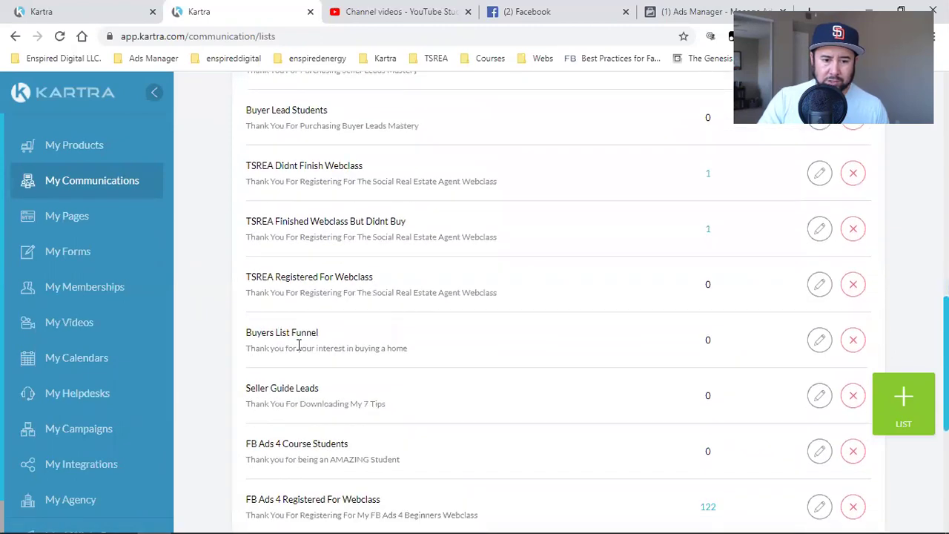
{"action": "triple_click", "coordinate": [278, 385]}
{"action": "scroll", "coordinate": [447, 378], "scroll_direction": "up", "scroll_amount": 12}
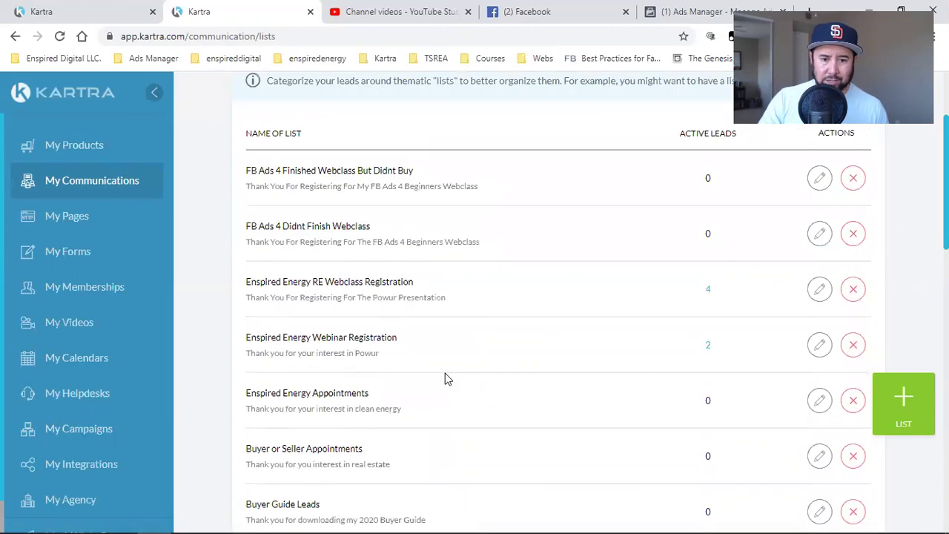
{"action": "left_click", "coordinate": [402, 126]}
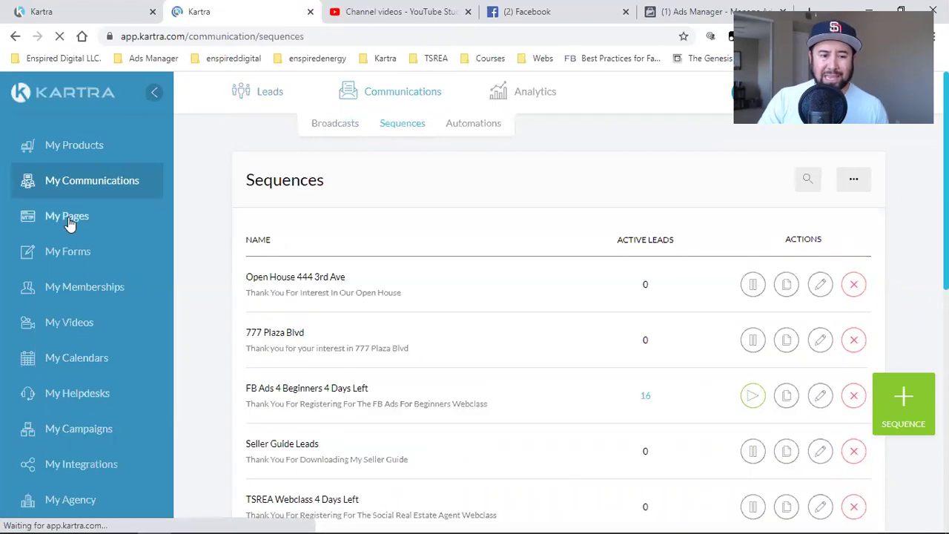
Open My Pages and filter the pages by the TSREA Training Course category, switching the filter to Shared Funnels
{"action": "left_click", "coordinate": [69, 222]}
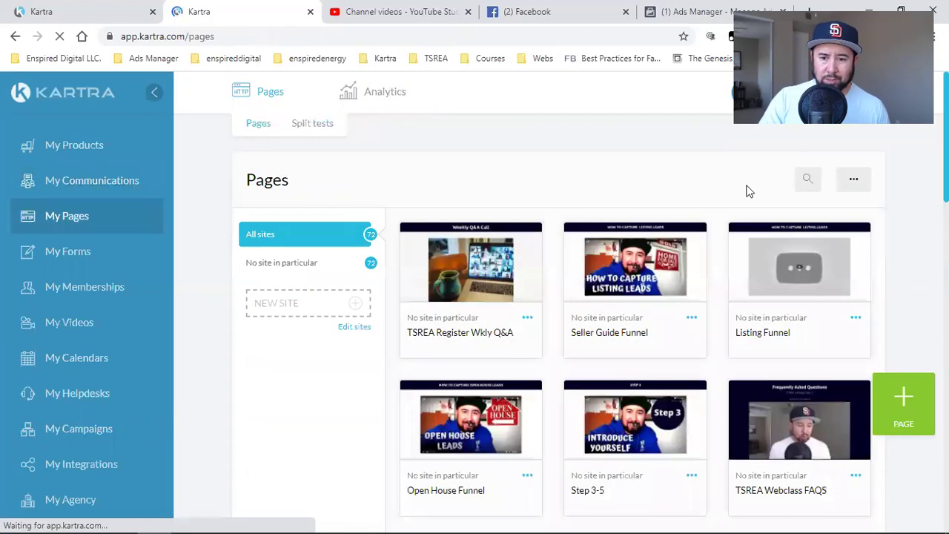
{"action": "left_click", "coordinate": [752, 185]}
{"action": "scroll", "coordinate": [726, 282], "scroll_direction": "down", "scroll_amount": 3}
{"action": "left_click", "coordinate": [711, 340]}
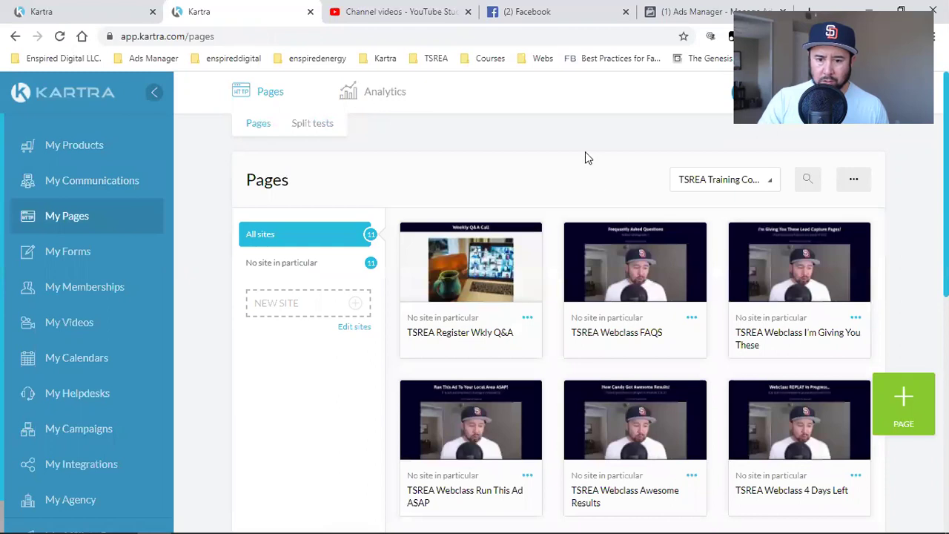
{"action": "left_click", "coordinate": [695, 187]}
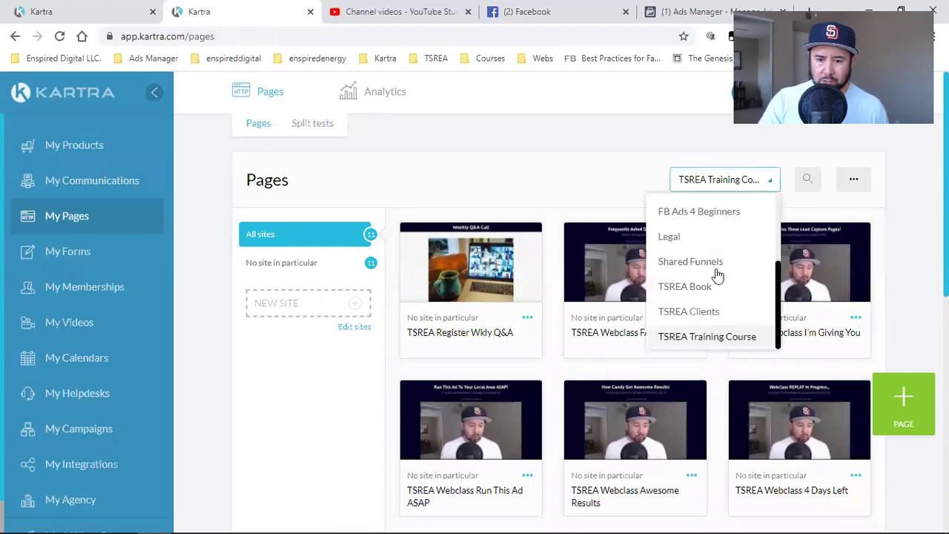
{"action": "left_click", "coordinate": [689, 261]}
Point out the Seller Guide Opt-In 2, Seller Guide Opt-In 1 and Email Sequence 5 pages among the Shared Funnels pages
{"action": "scroll", "coordinate": [721, 260], "scroll_direction": "down", "scroll_amount": 10}
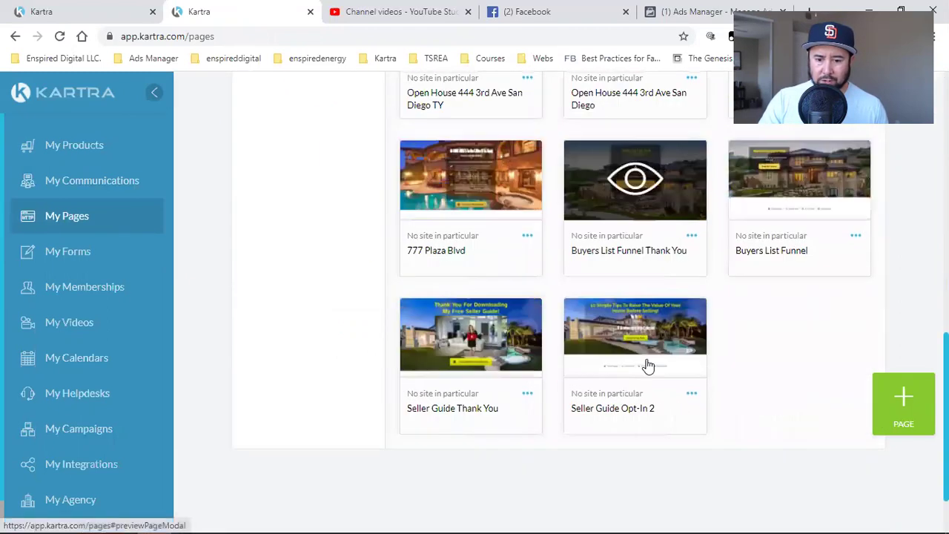
{"action": "triple_click", "coordinate": [628, 359]}
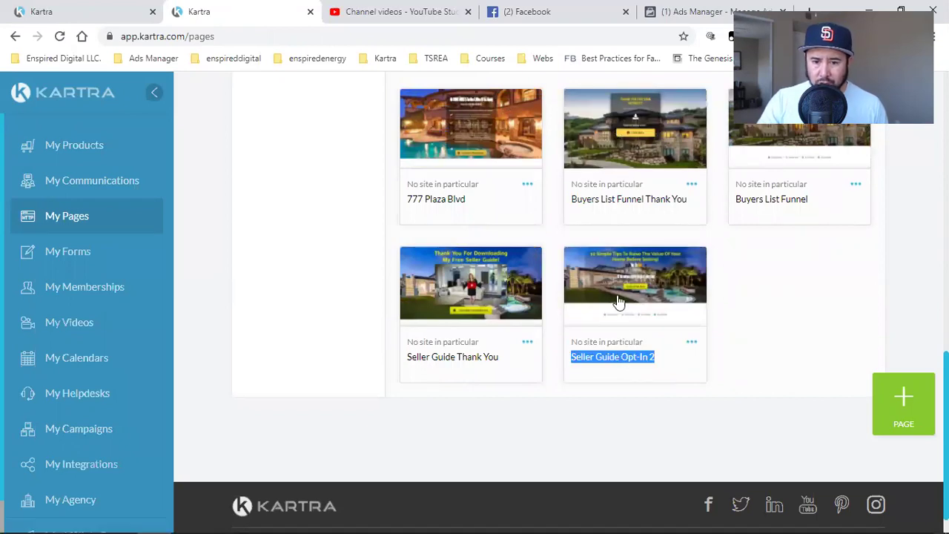
{"action": "scroll", "coordinate": [691, 298], "scroll_direction": "up", "scroll_amount": 1}
{"action": "scroll", "coordinate": [691, 297], "scroll_direction": "up", "scroll_amount": 7}
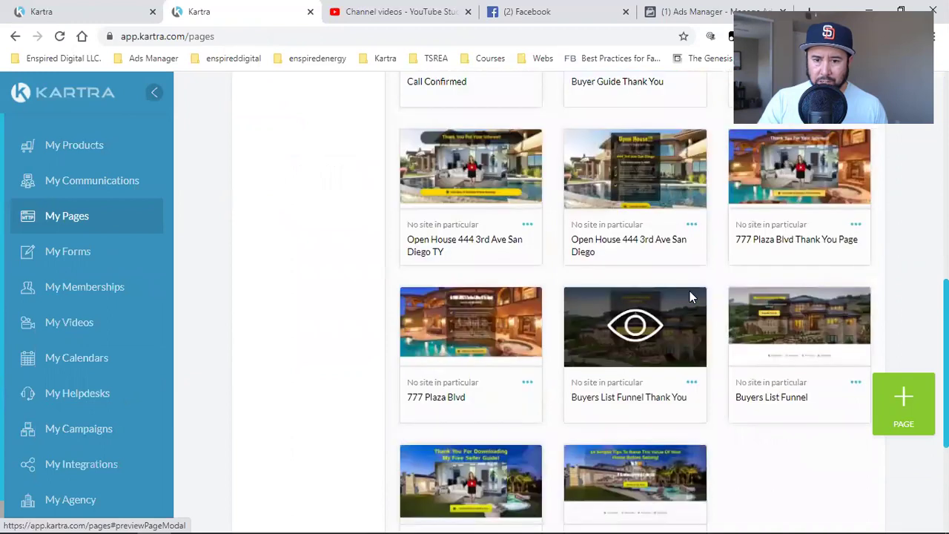
{"action": "scroll", "coordinate": [691, 297], "scroll_direction": "up", "scroll_amount": 2}
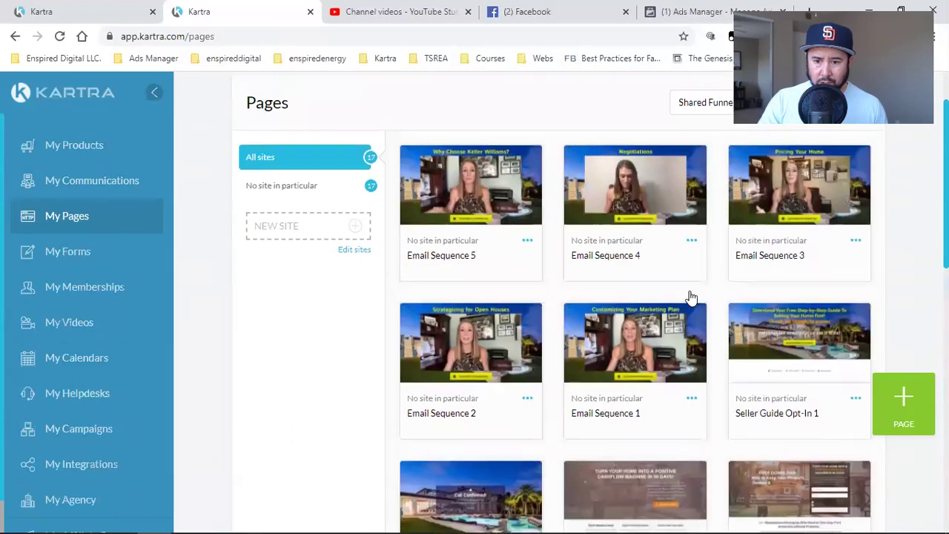
{"action": "triple_click", "coordinate": [806, 421]}
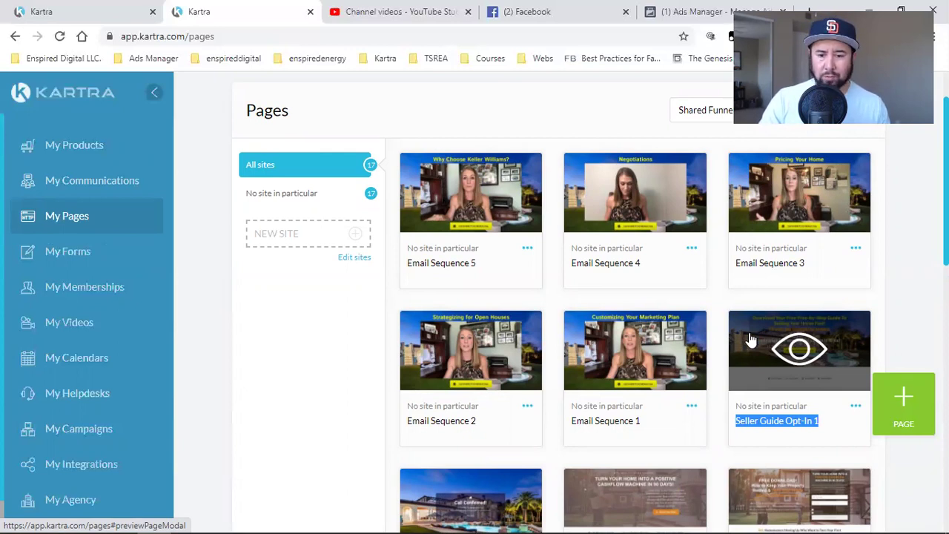
{"action": "double_click", "coordinate": [465, 261]}
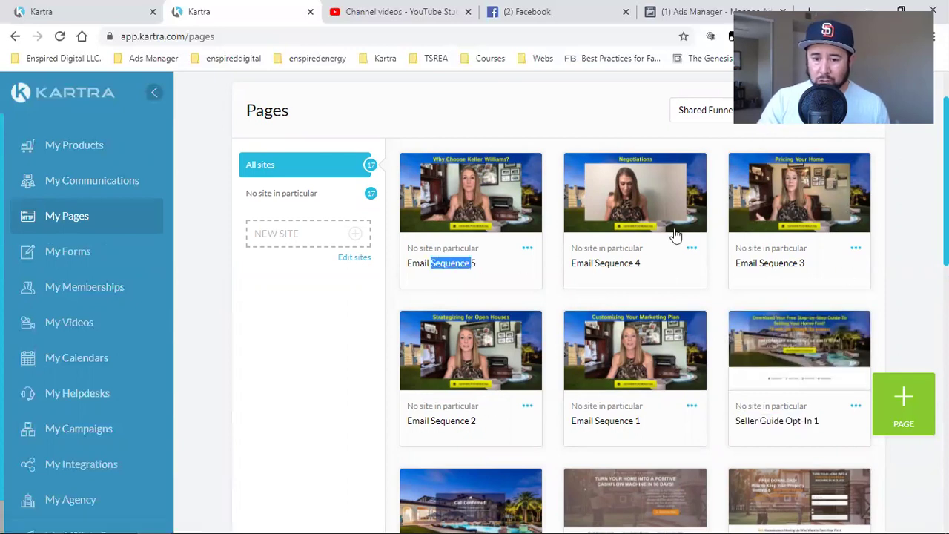
Look through the remaining Shared Funnels pages down to the end and highlight part of the Seller Guide Opt-In 2 page name
{"action": "scroll", "coordinate": [612, 252], "scroll_direction": "down", "scroll_amount": 4}
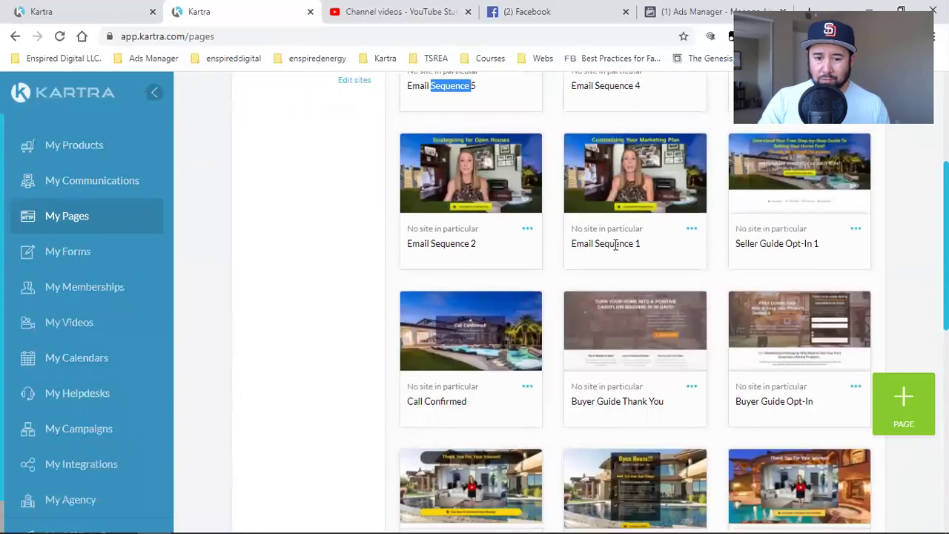
{"action": "double_click", "coordinate": [446, 301]}
{"action": "left_click", "coordinate": [436, 300]}
{"action": "triple_click", "coordinate": [435, 301]}
{"action": "scroll", "coordinate": [435, 298], "scroll_direction": "down", "scroll_amount": 2}
{"action": "scroll", "coordinate": [473, 274], "scroll_direction": "down", "scroll_amount": 4}
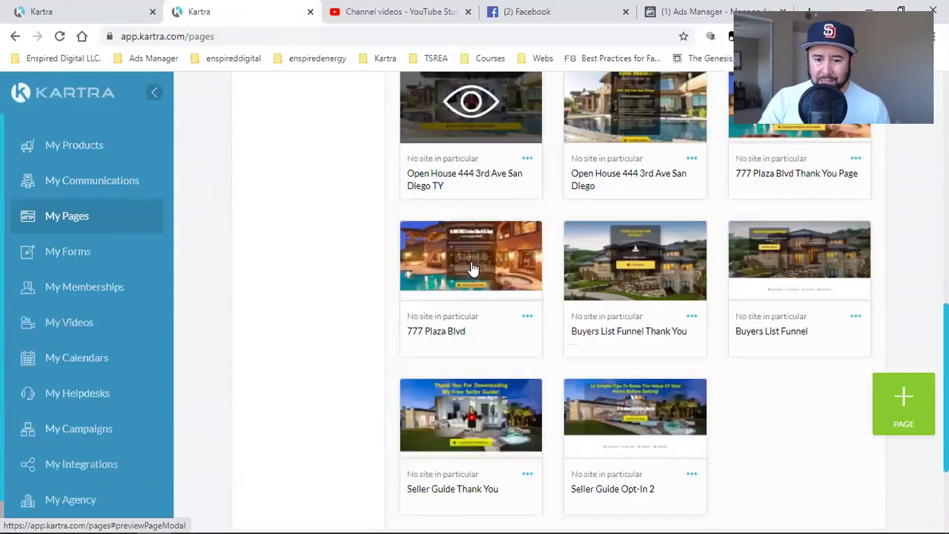
{"action": "double_click", "coordinate": [626, 357]}
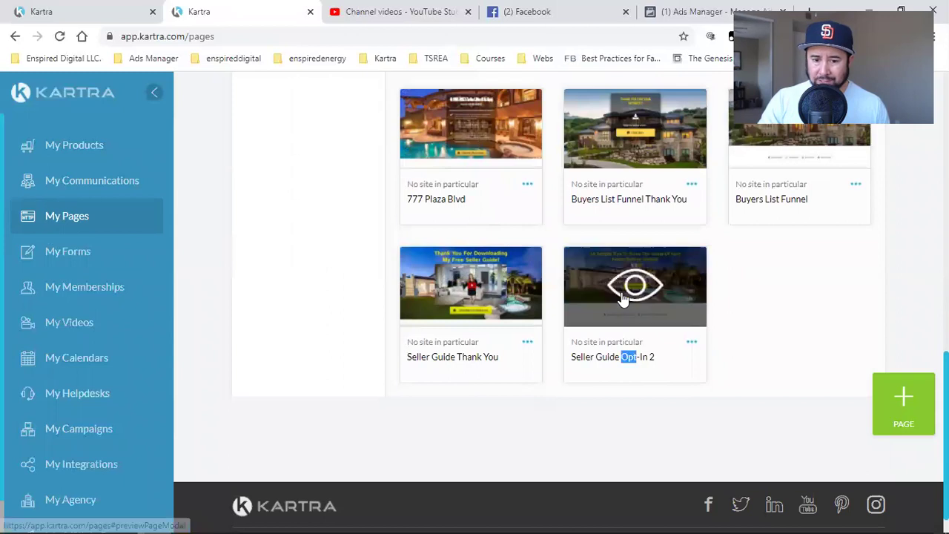
Look through the forms in My Forms and the Seller Guide Video Series in My Videos
{"action": "left_click", "coordinate": [80, 255]}
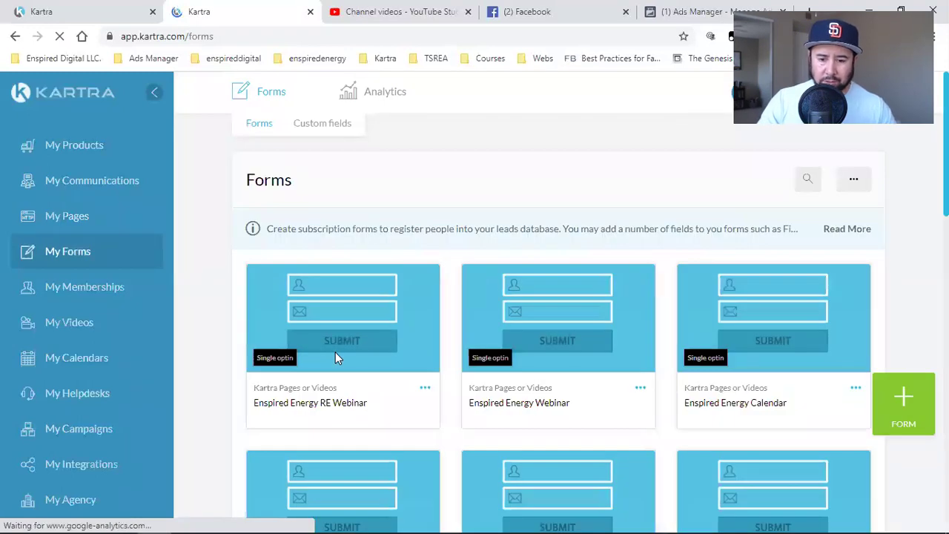
{"action": "scroll", "coordinate": [335, 354], "scroll_direction": "down", "scroll_amount": 3}
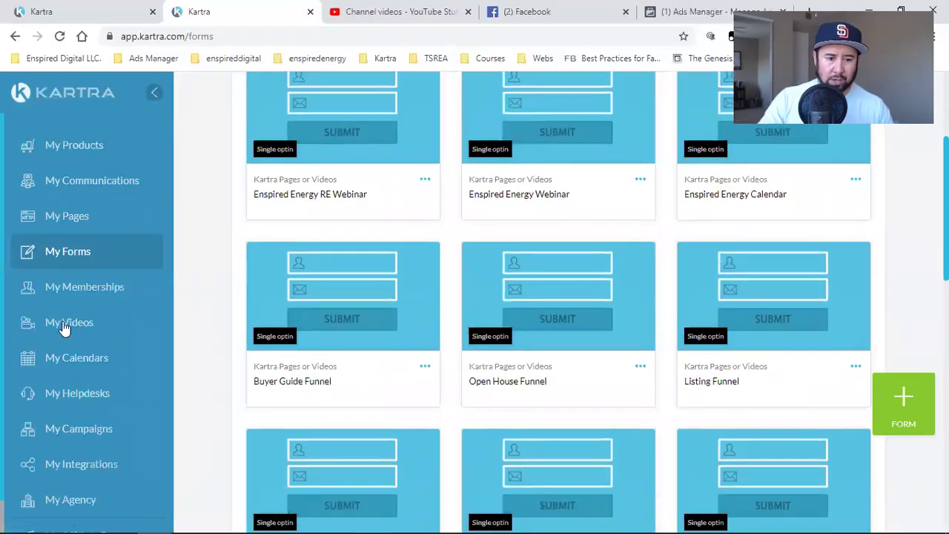
{"action": "left_click", "coordinate": [61, 326]}
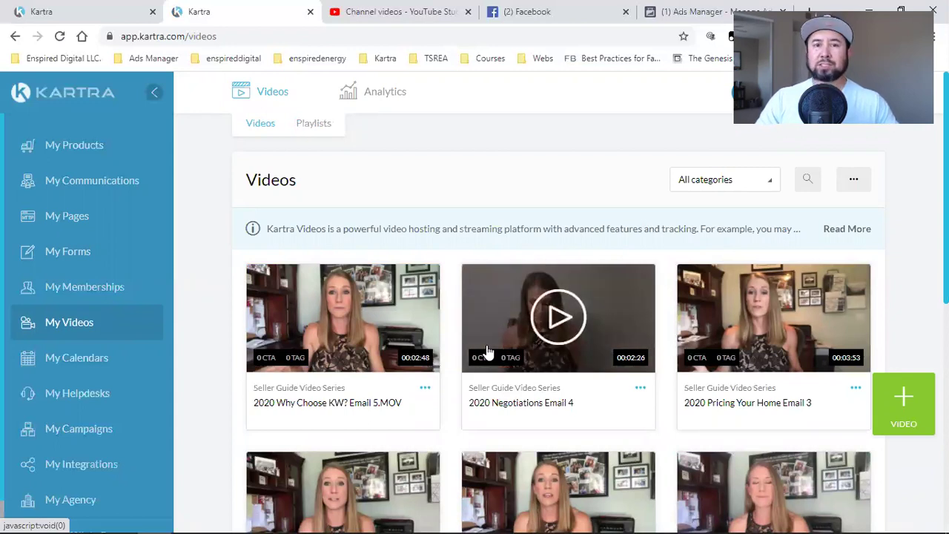
{"action": "scroll", "coordinate": [487, 351], "scroll_direction": "down", "scroll_amount": 2}
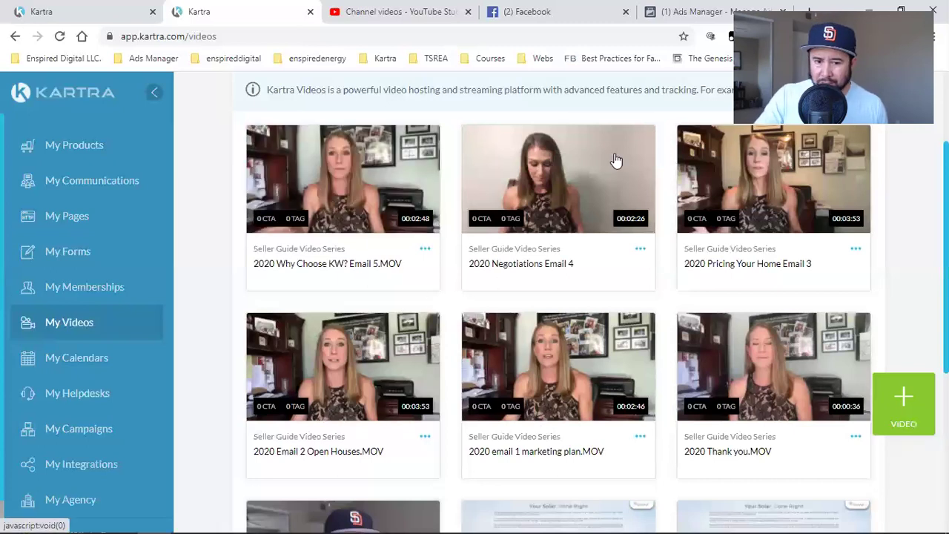
Go to My Calendars and open the options of the Shared Calendar
{"action": "left_click", "coordinate": [63, 360]}
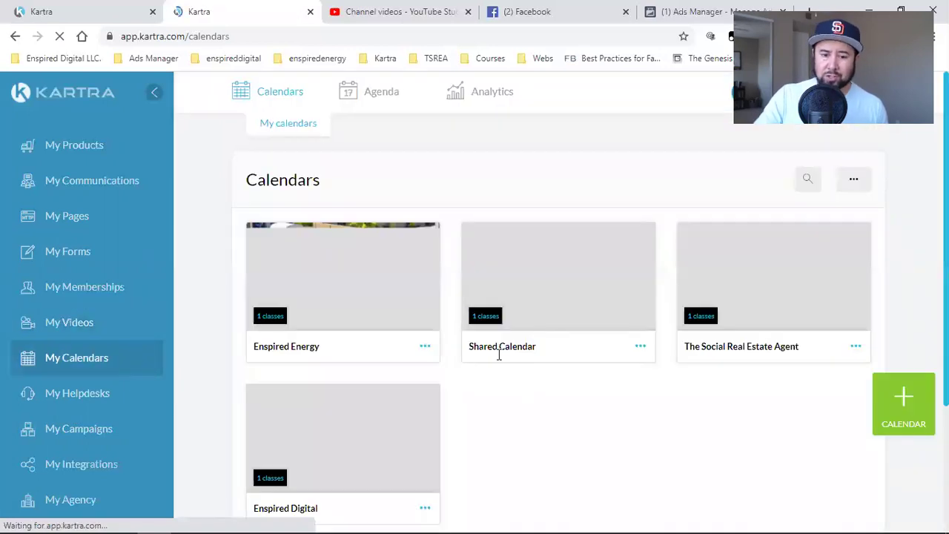
{"action": "left_click", "coordinate": [640, 349]}
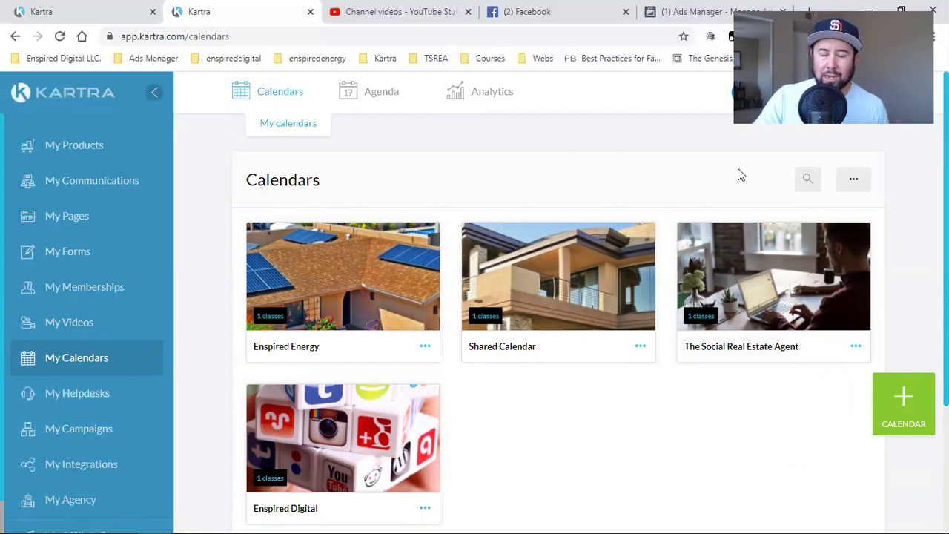
Switch to Facebook and browse further down the news feed
{"action": "left_click", "coordinate": [554, 6]}
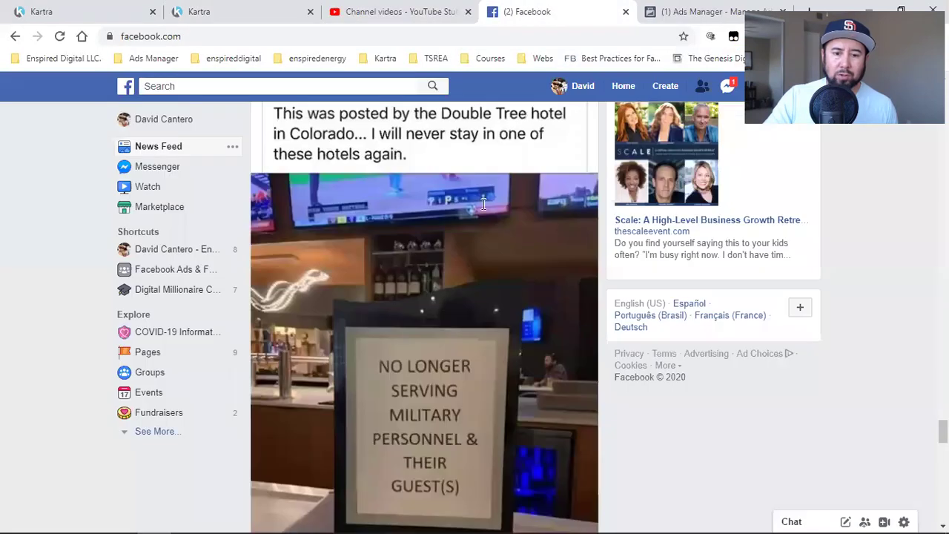
{"action": "scroll", "coordinate": [371, 200], "scroll_direction": "down", "scroll_amount": 5}
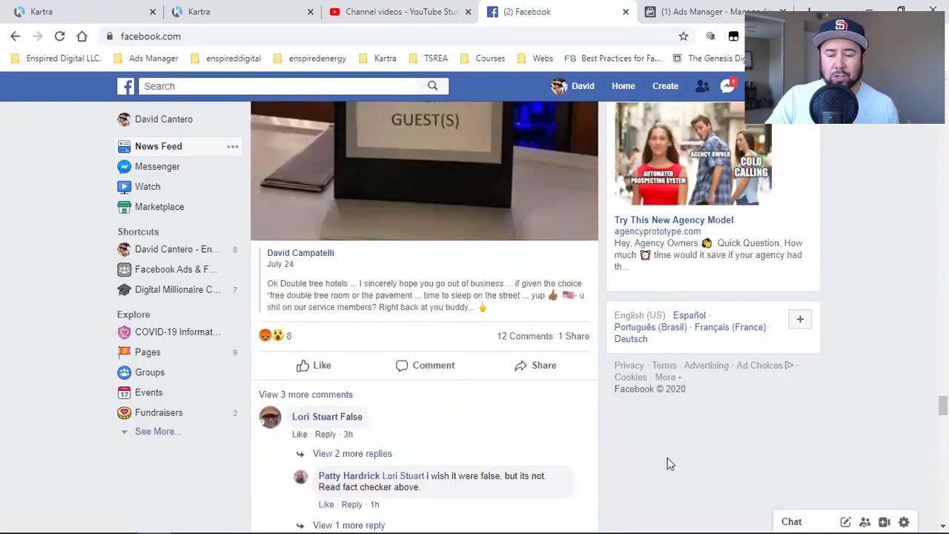
{"action": "scroll", "coordinate": [667, 457], "scroll_direction": "down", "scroll_amount": 1}
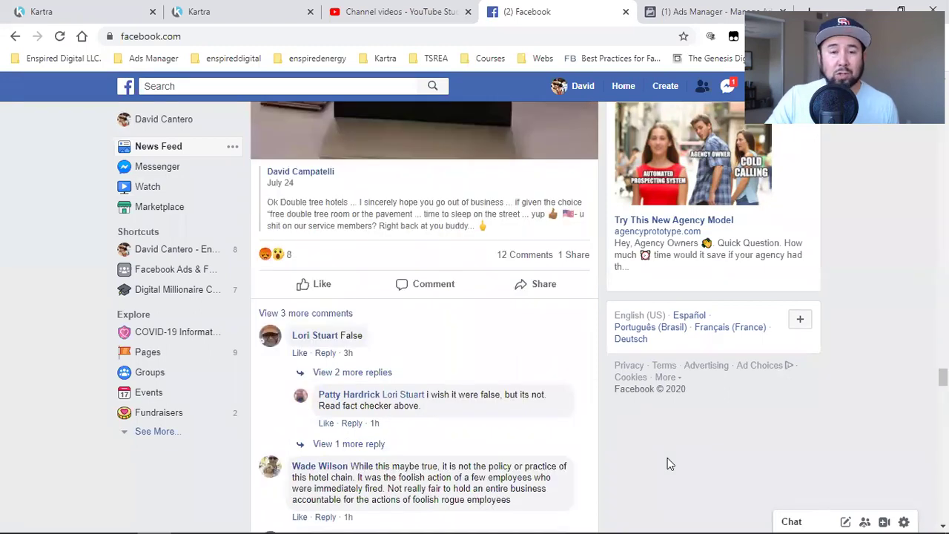